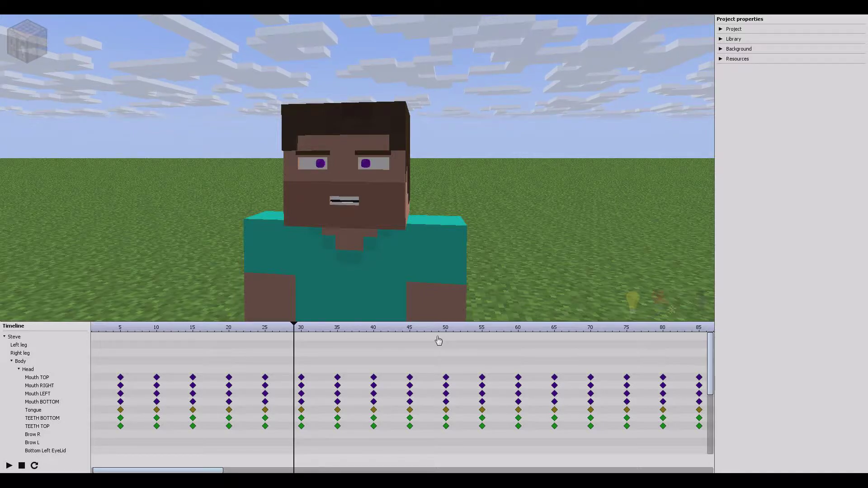
- Scrub the timeline to preview the mouth animation across frames 10 to 75
drag(291, 335, 314, 362)
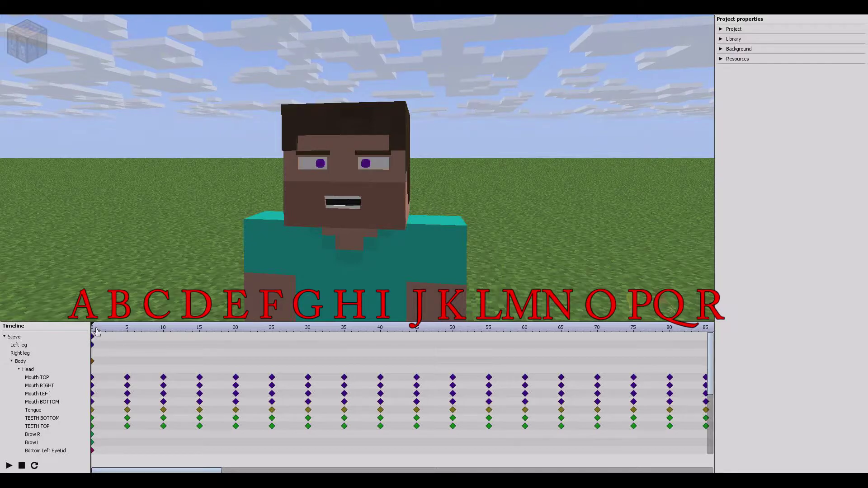
drag(94, 331, 366, 330)
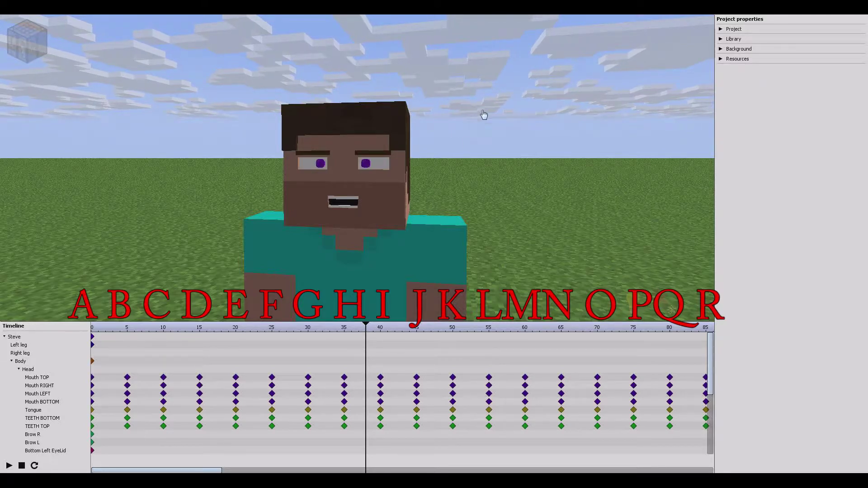
click(525, 335)
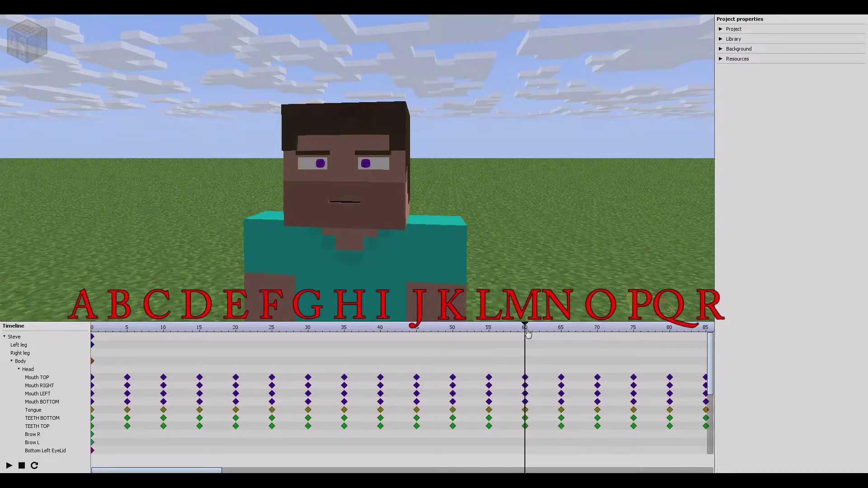
drag(102, 335, 543, 358)
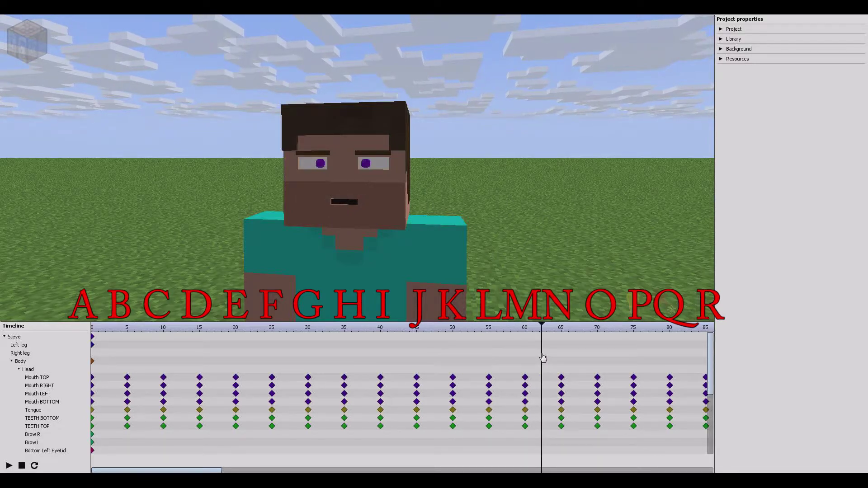
drag(543, 358, 543, 358)
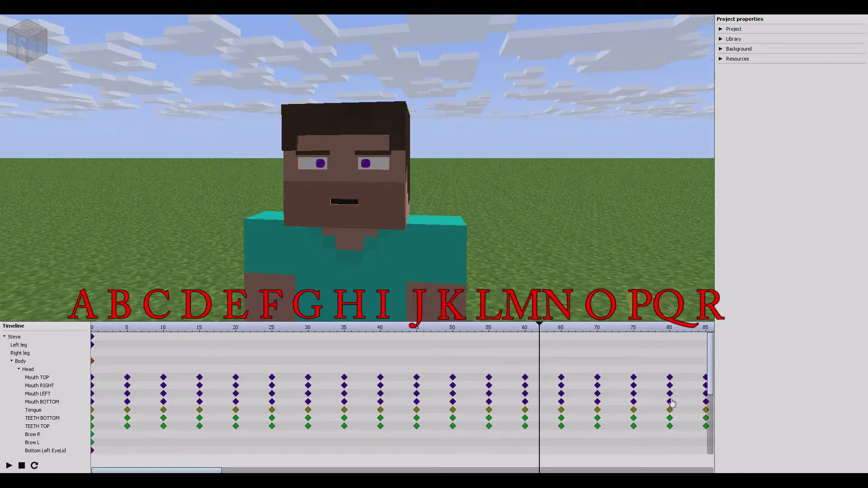
click(634, 333)
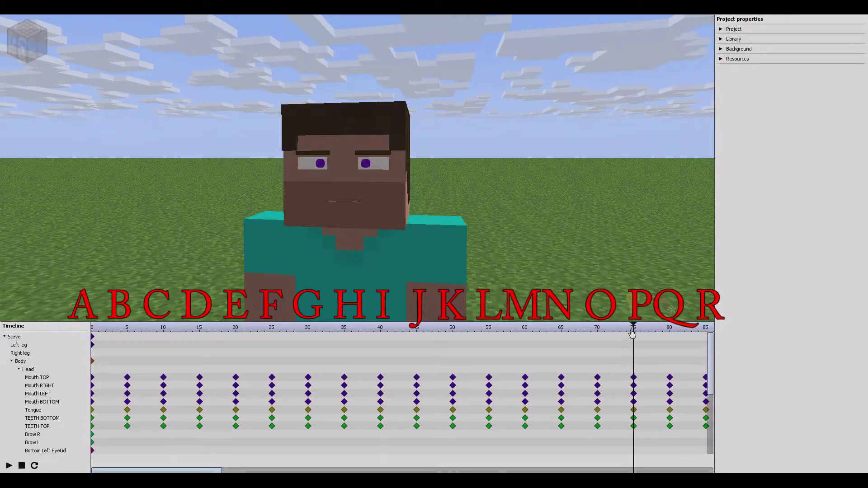
drag(633, 331, 255, 338)
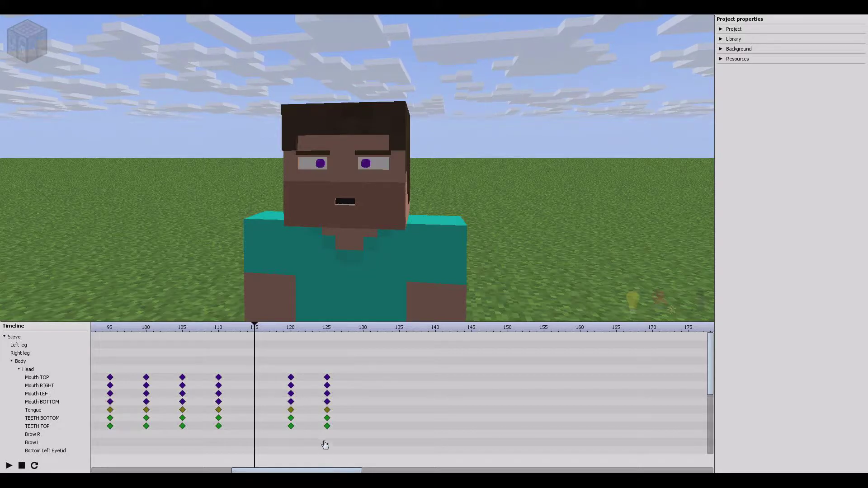
- Preview the talking animation between frames 82 and 125 and turn the camera slightly around Steve
click(327, 334)
mouse_move(329, 334)
mouse_down()
mouse_move(333, 328)
mouse_move(285, 328)
mouse_move(327, 327)
mouse_up()
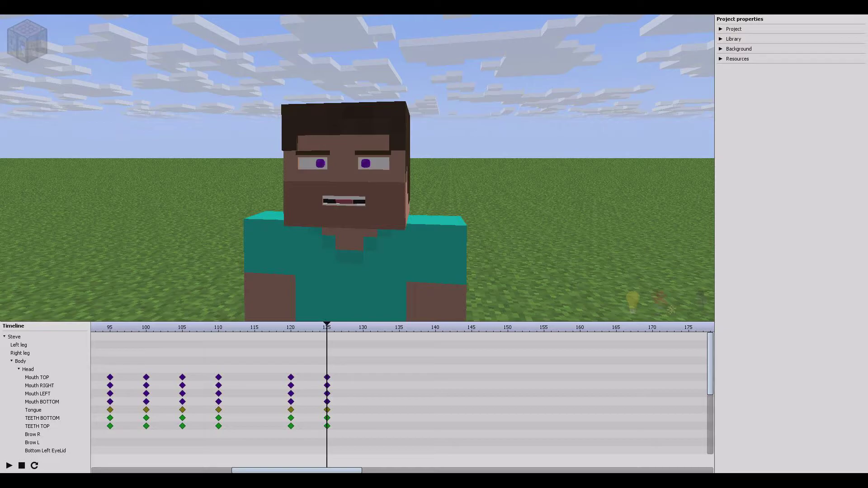
drag(332, 471, 296, 470)
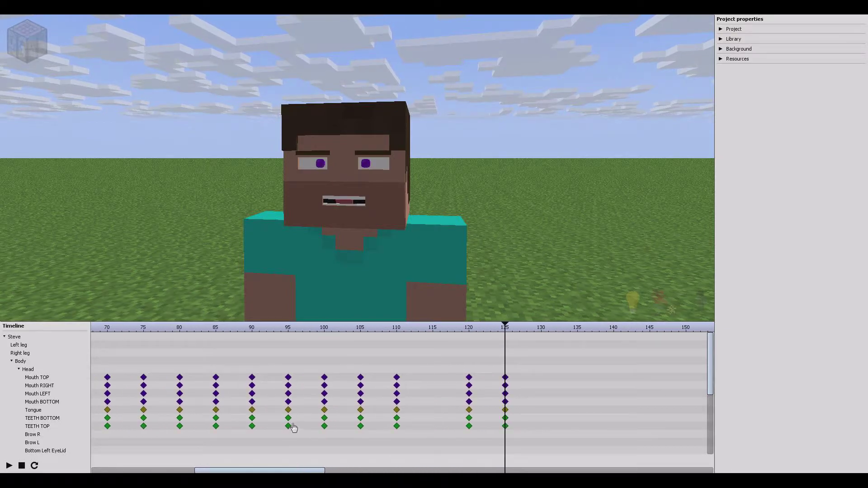
drag(256, 337, 189, 338)
key(space)
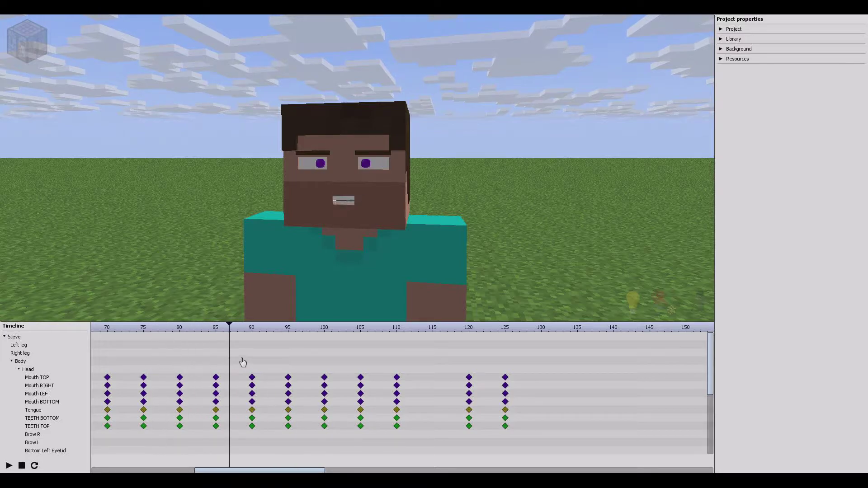
drag(310, 370, 251, 370)
right_drag(495, 218, 501, 214)
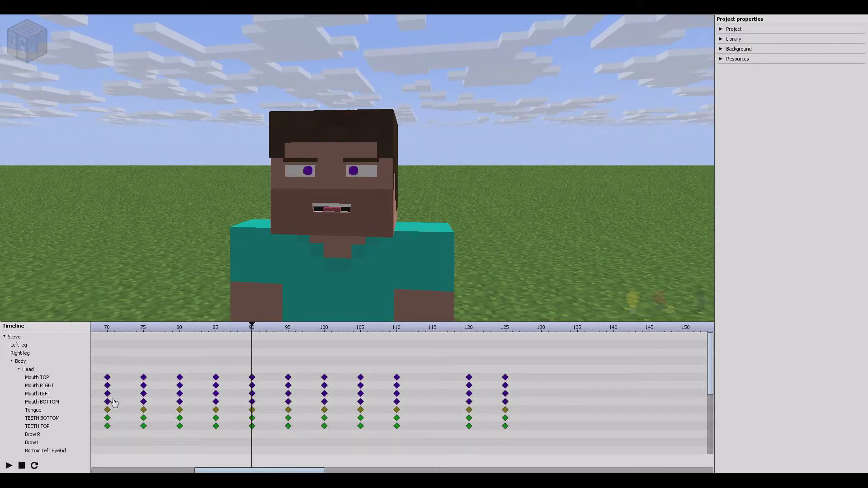
- Box-select the frame-90 keyframes of all seven mouth, tongue and teeth parts, then go to frame 145
scroll(661, 374, down, 1)
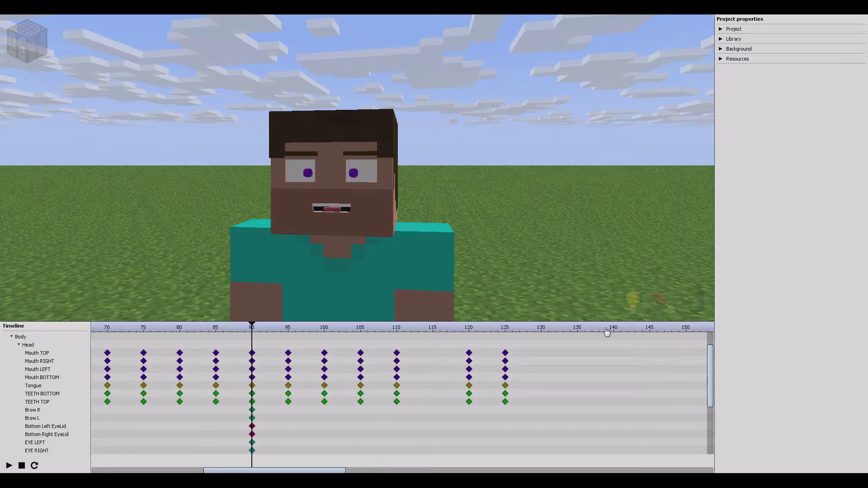
drag(258, 332, 278, 344)
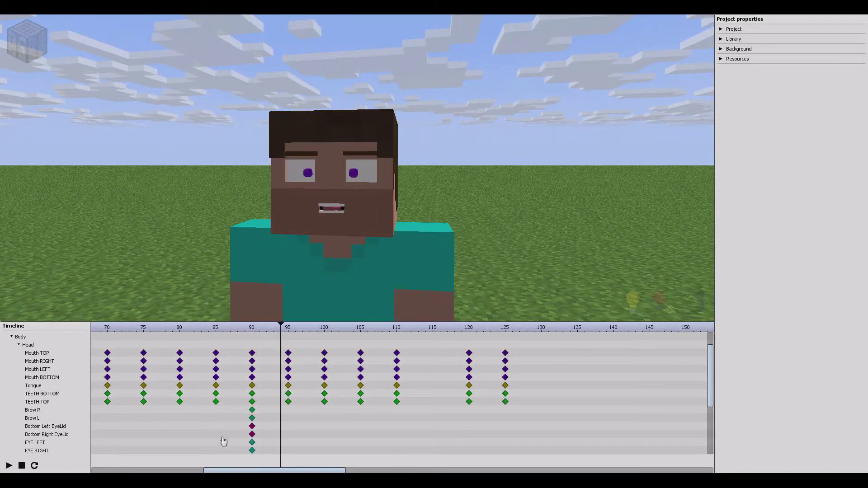
drag(280, 472, 140, 457)
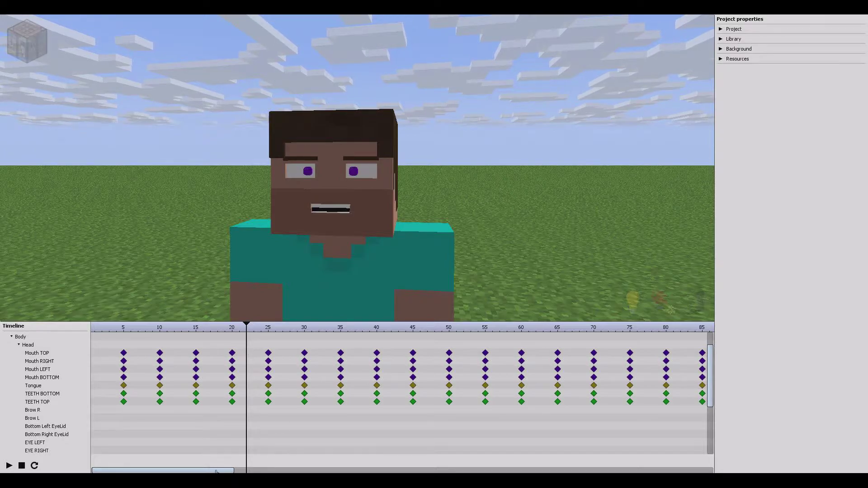
drag(216, 472, 327, 466)
click(264, 334)
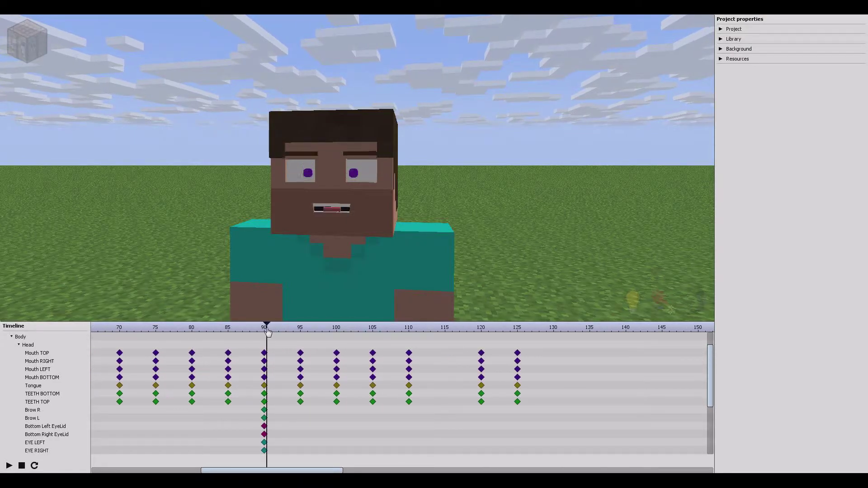
drag(258, 349, 269, 405)
drag(306, 471, 374, 455)
click(353, 333)
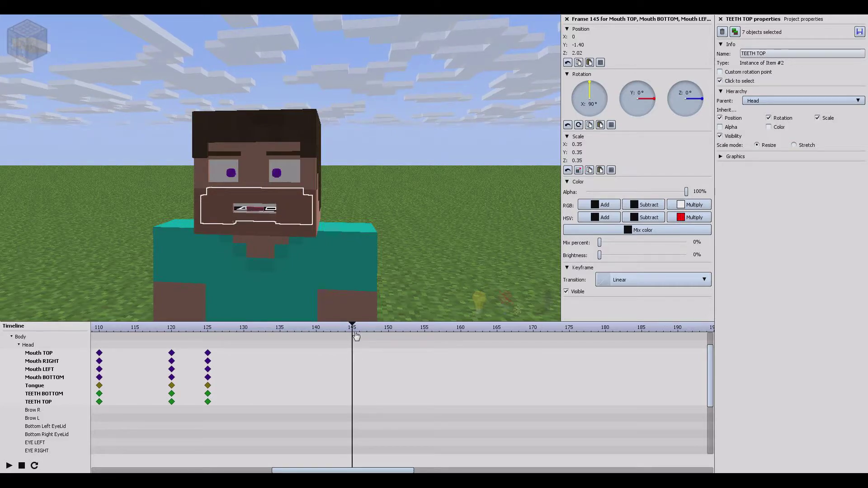
- Pose the mouth parts at frame 145, widening Mouth RIGHT's Scale X
click(377, 386)
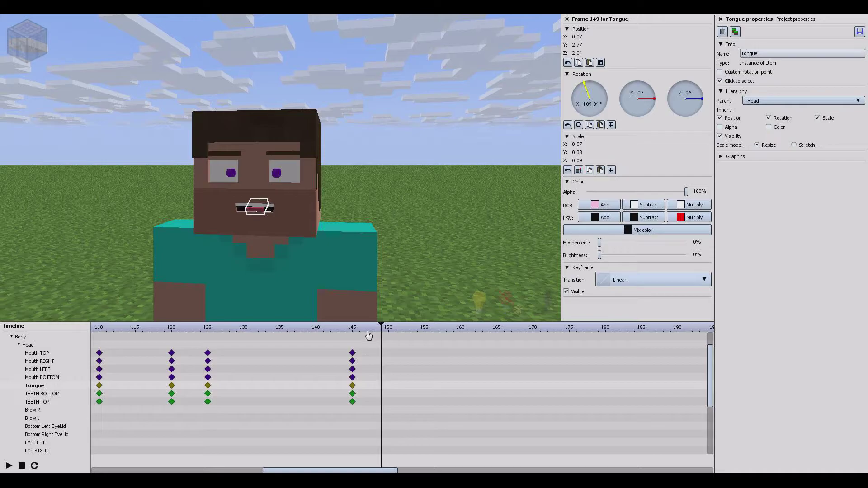
drag(370, 332, 250, 340)
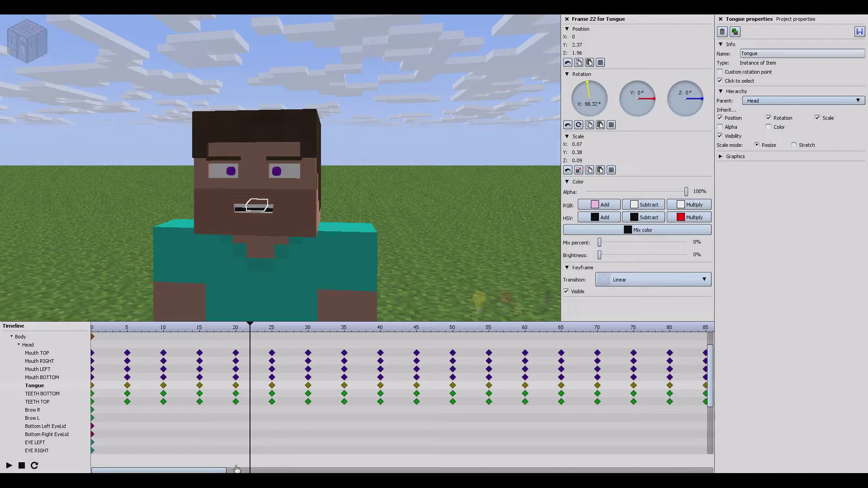
drag(222, 470, 395, 457)
click(352, 331)
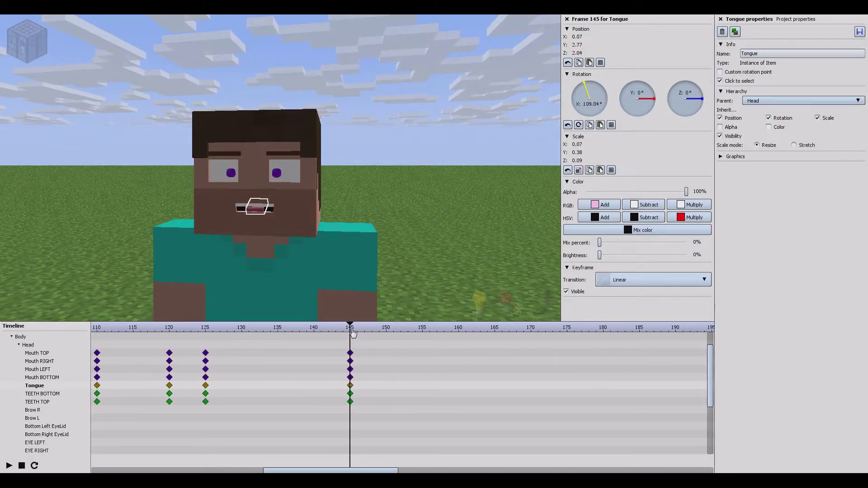
click(381, 379)
click(350, 368)
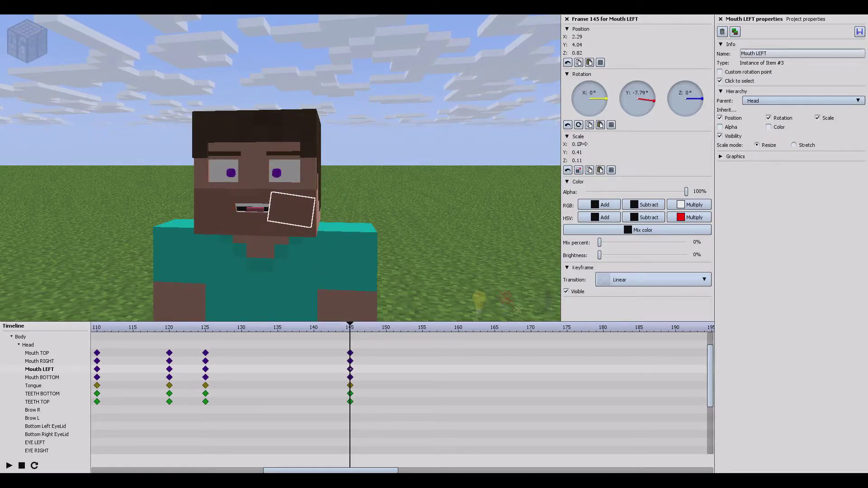
click(350, 361)
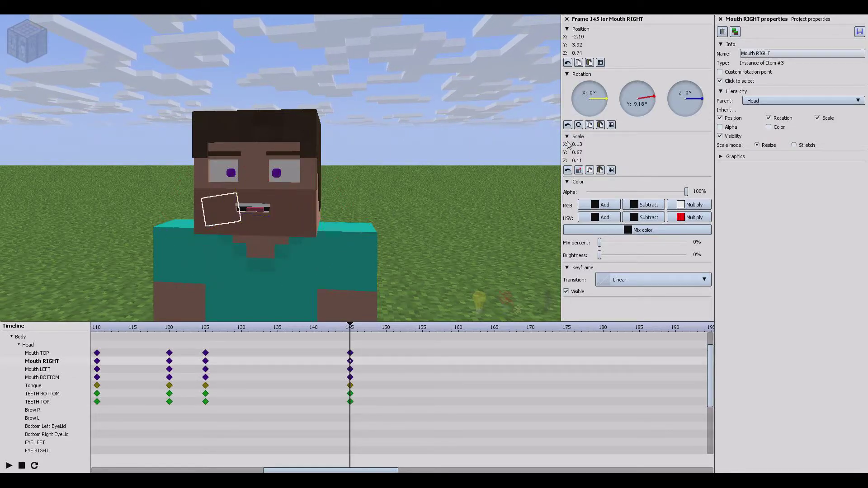
drag(576, 144, 582, 144)
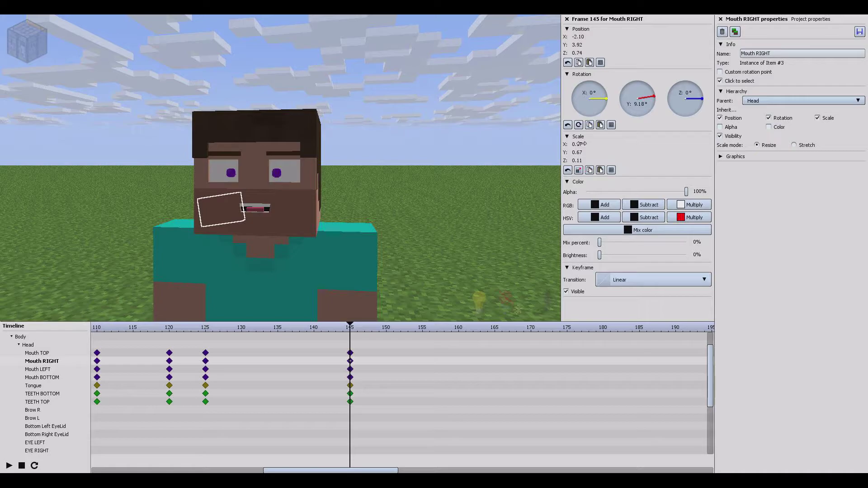
- Preview the mouth animation from frame 132 back to frames 6–12
drag(350, 327, 168, 333)
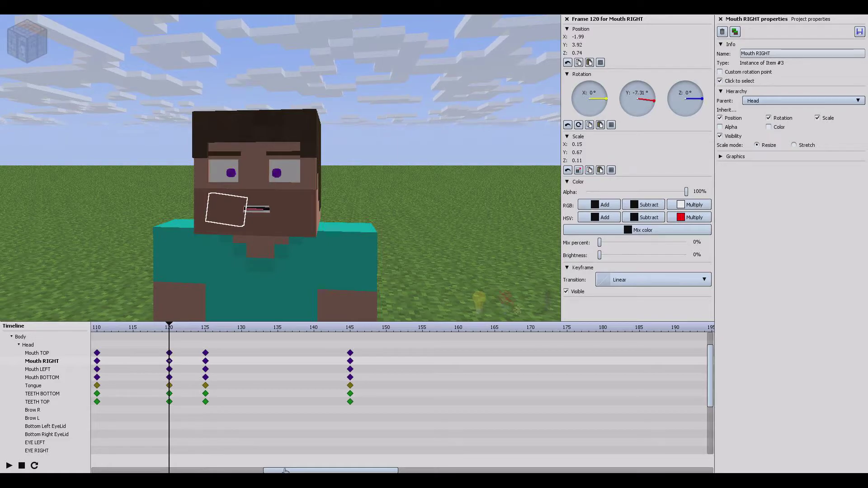
drag(283, 471, 90, 451)
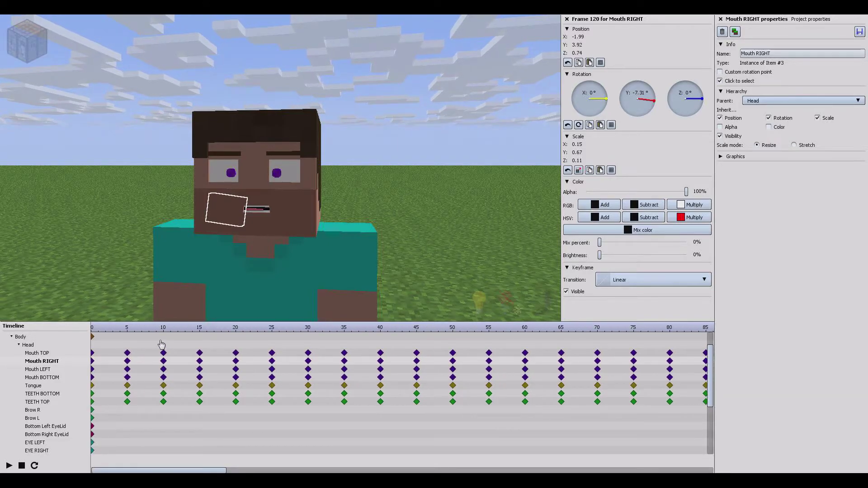
click(127, 340)
drag(127, 340, 130, 405)
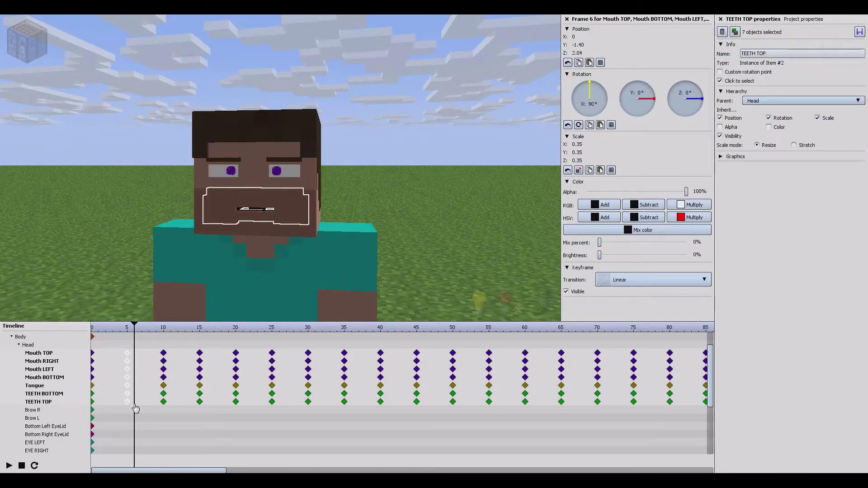
- Review the mouth pose between frames 129 and 140, then select the Brow L part
drag(193, 472, 357, 445)
click(357, 326)
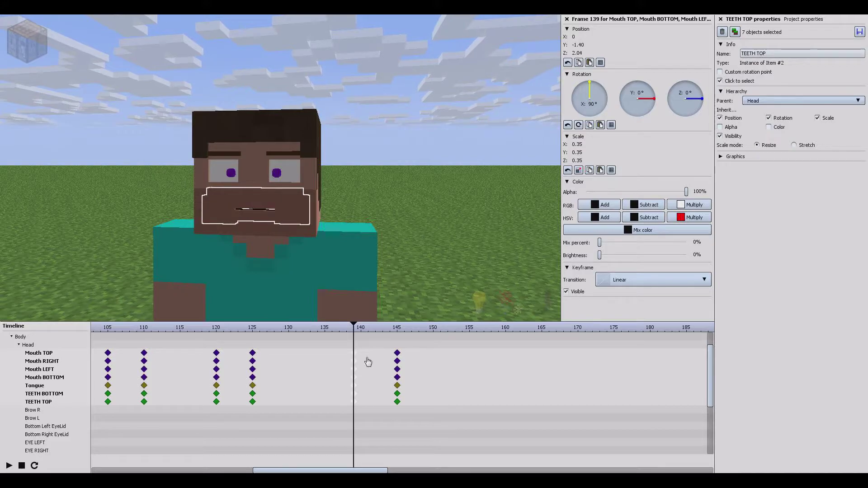
drag(362, 331, 278, 332)
drag(307, 337, 397, 335)
click(458, 418)
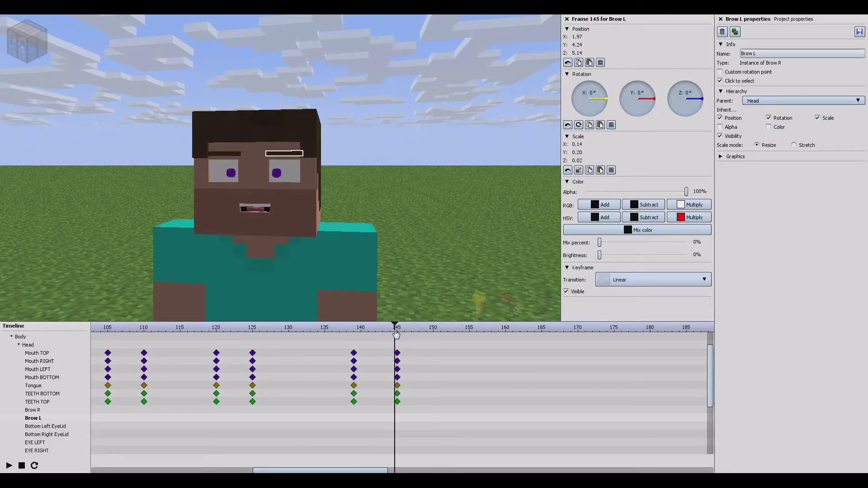
drag(323, 470, 128, 469)
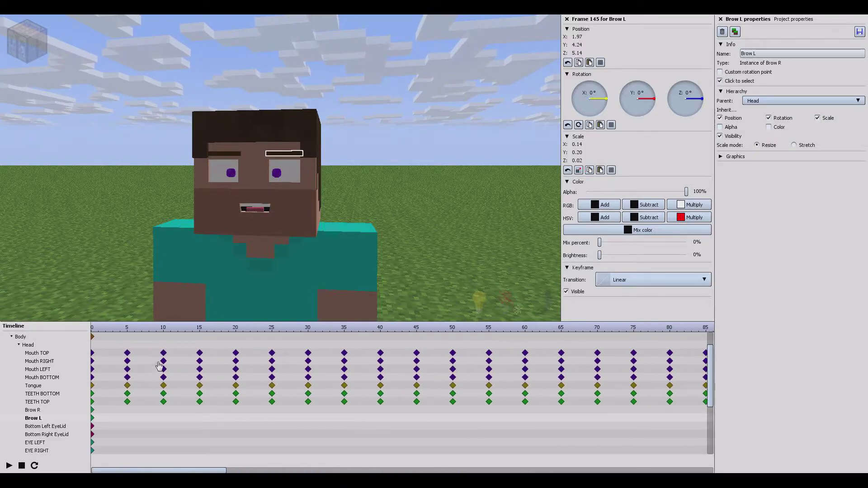
- Reuse the mouth poses from frames 12 and 10 for new keyframes at frames 147 and 149
drag(157, 329, 232, 412)
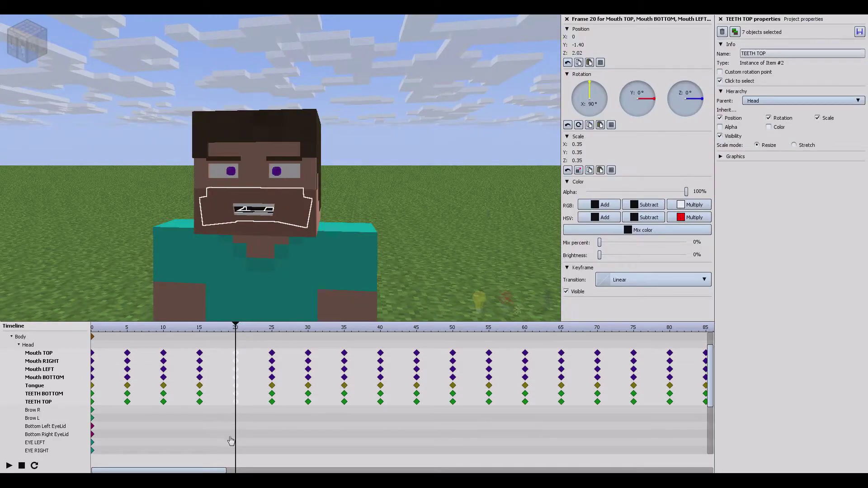
drag(214, 469, 408, 469)
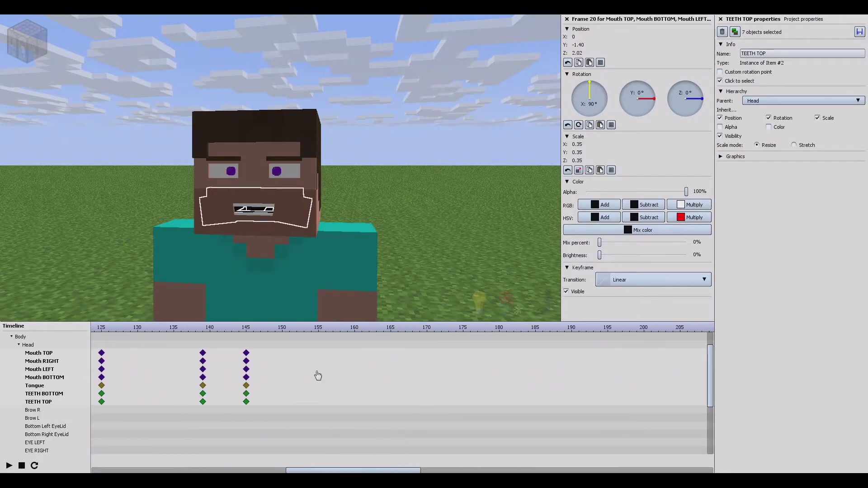
drag(271, 337, 231, 325)
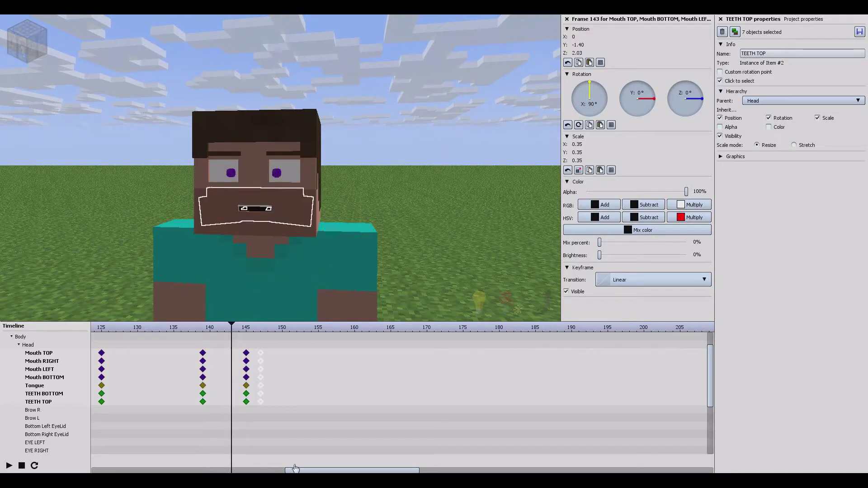
drag(295, 468, 267, 472)
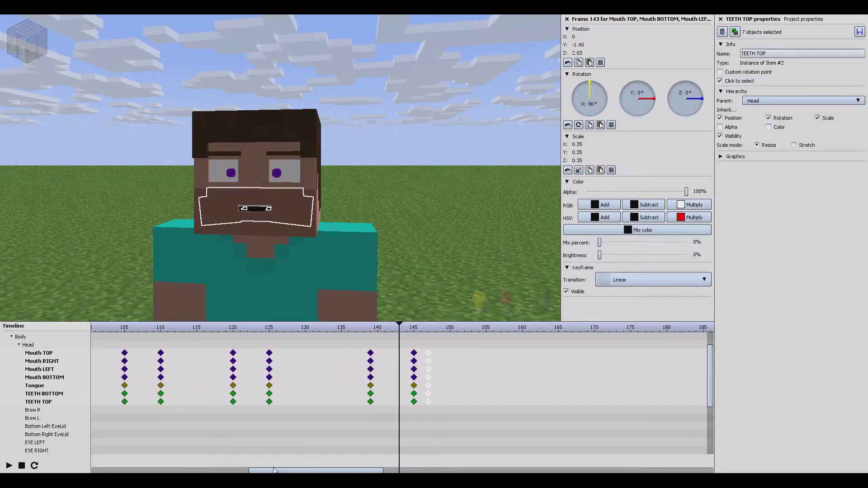
drag(263, 471, 90, 459)
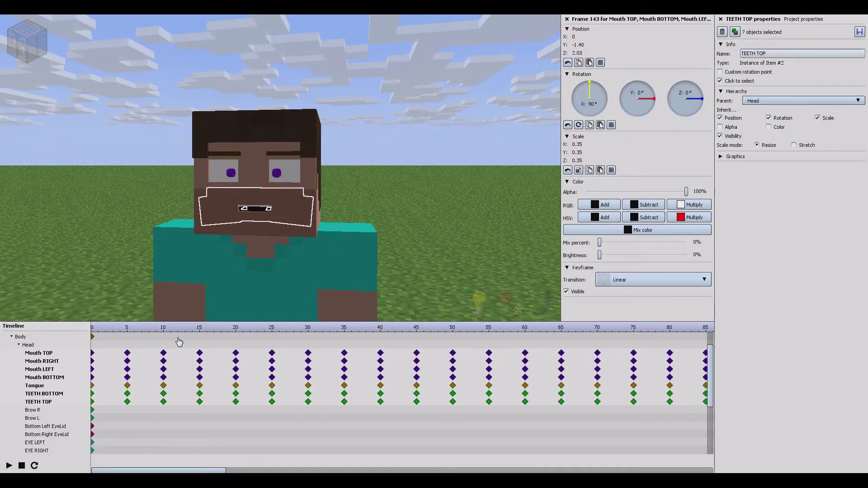
drag(156, 340, 174, 420)
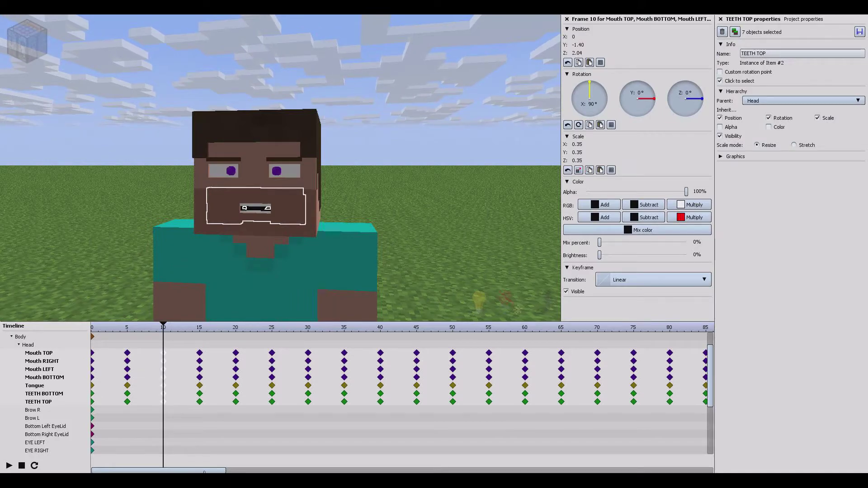
drag(205, 472, 382, 449)
click(355, 336)
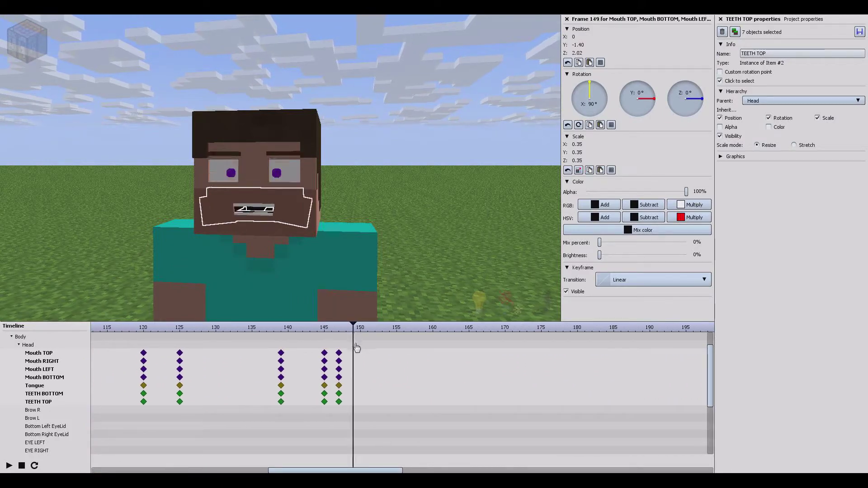
- Select the Tongue row and play the animation from frame 144 to preview the tongue
click(387, 390)
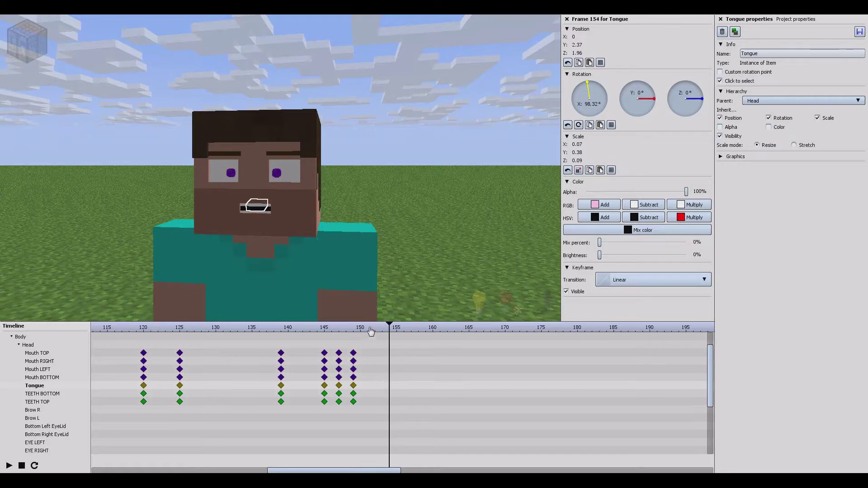
drag(385, 327, 252, 326)
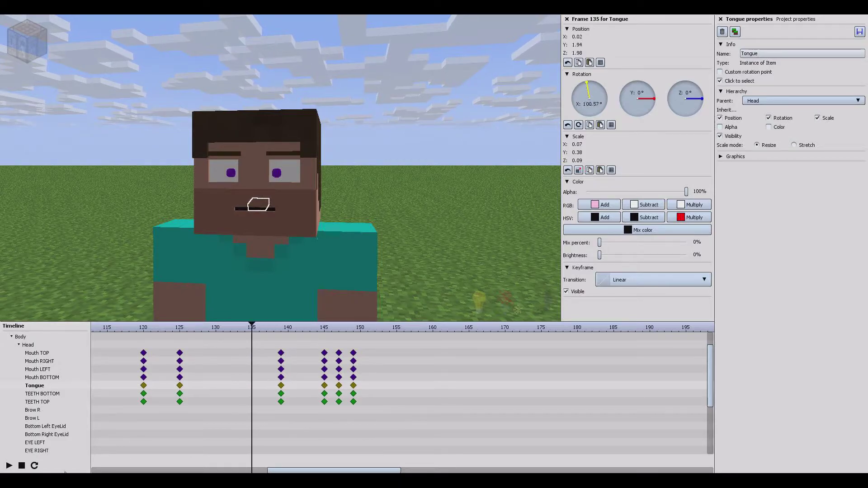
click(20, 465)
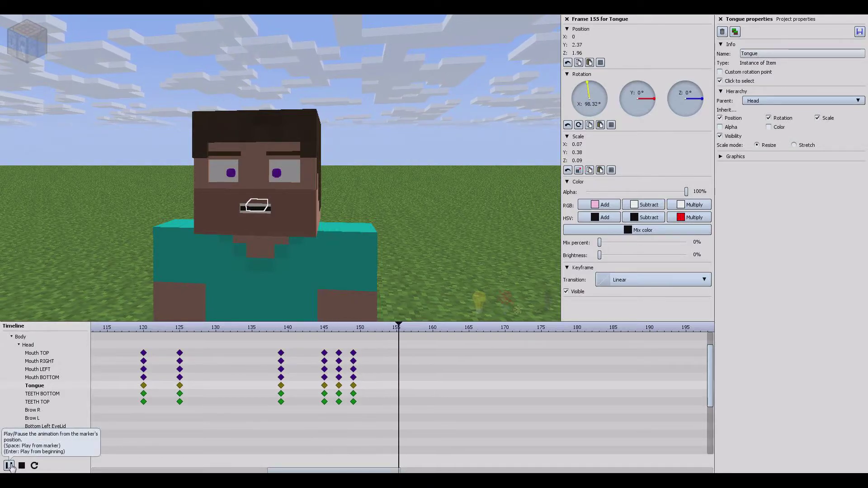
- Scroll back to the start and select the mouth pose keyframes at frame 39
drag(345, 472, 128, 459)
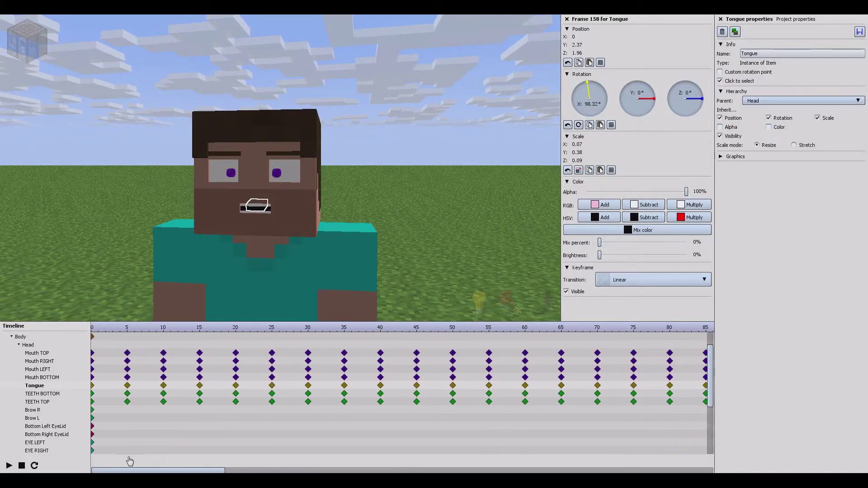
click(195, 327)
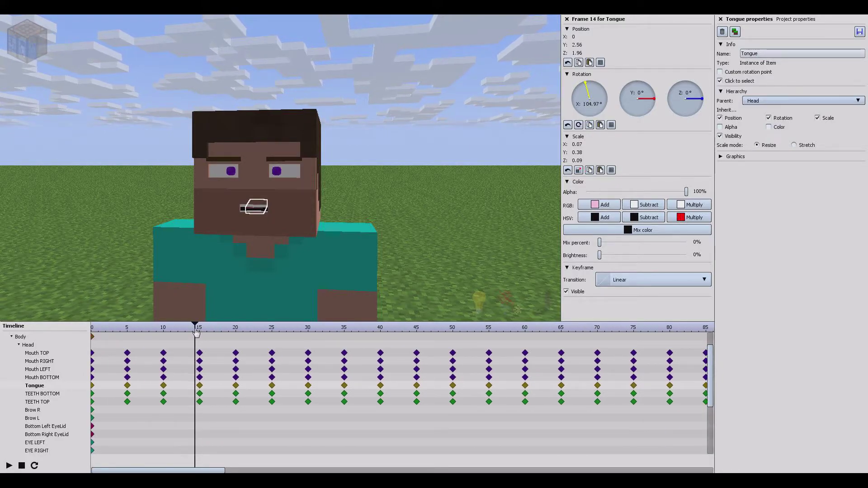
drag(195, 332, 375, 417)
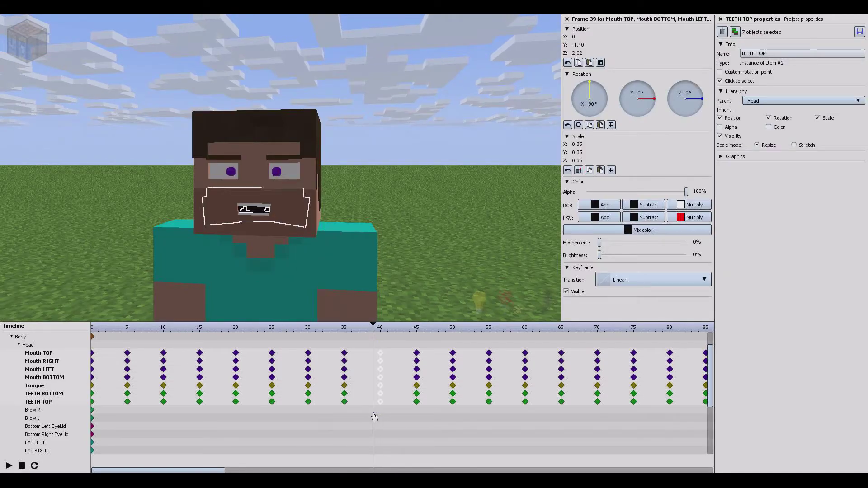
- Check frame 152, then select all the frame-90 mouth keyframes
drag(181, 470, 360, 373)
click(368, 333)
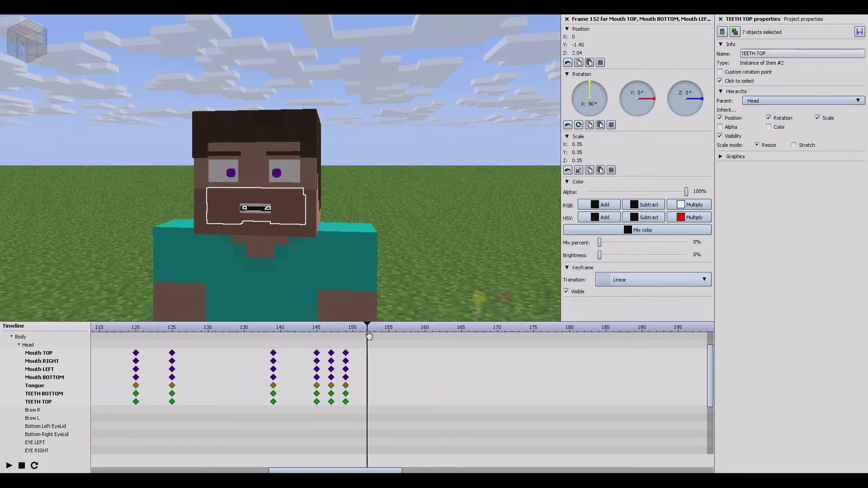
drag(355, 471, 244, 459)
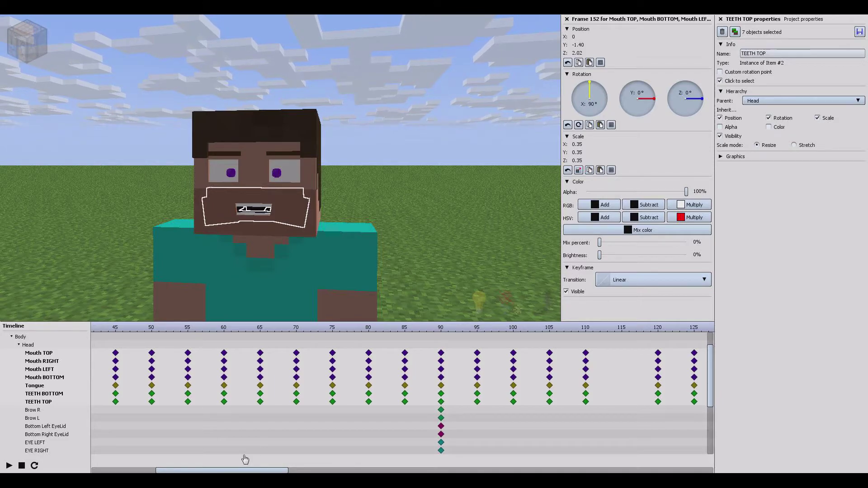
click(441, 335)
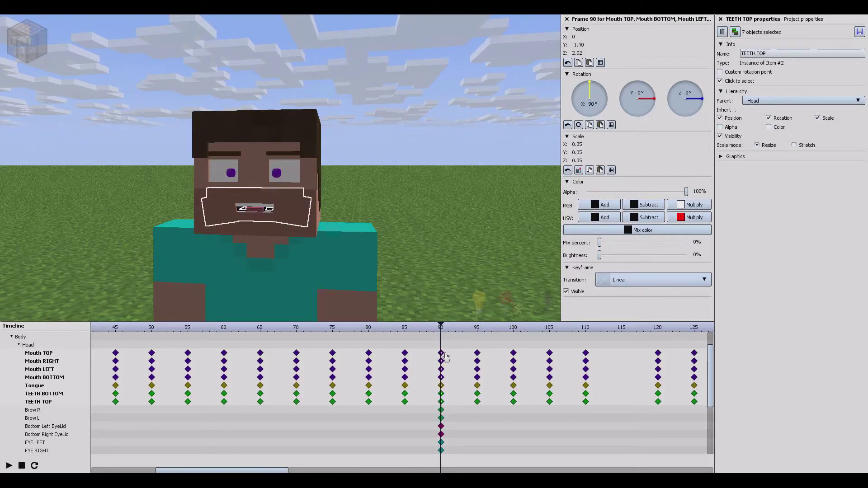
drag(450, 348, 434, 407)
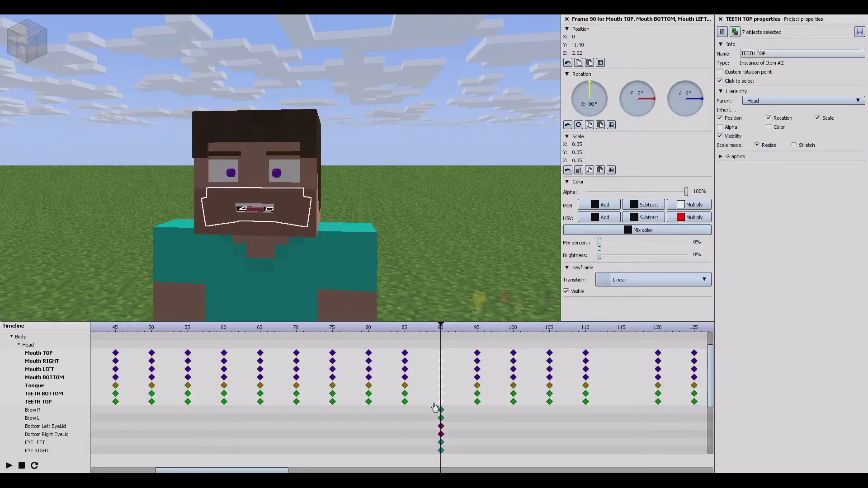
- Paste the copied mouth pose at frame 153 and play back from frame 143 to preview it
drag(273, 471, 403, 471)
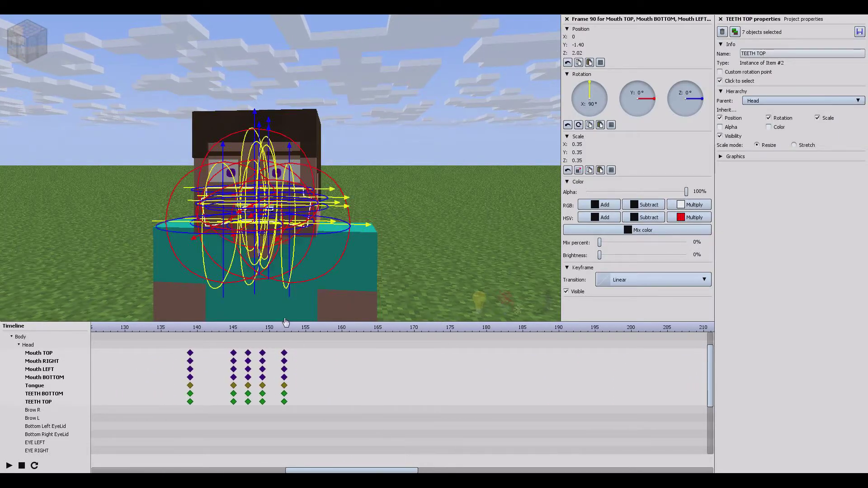
click(291, 341)
key(ctrl+v)
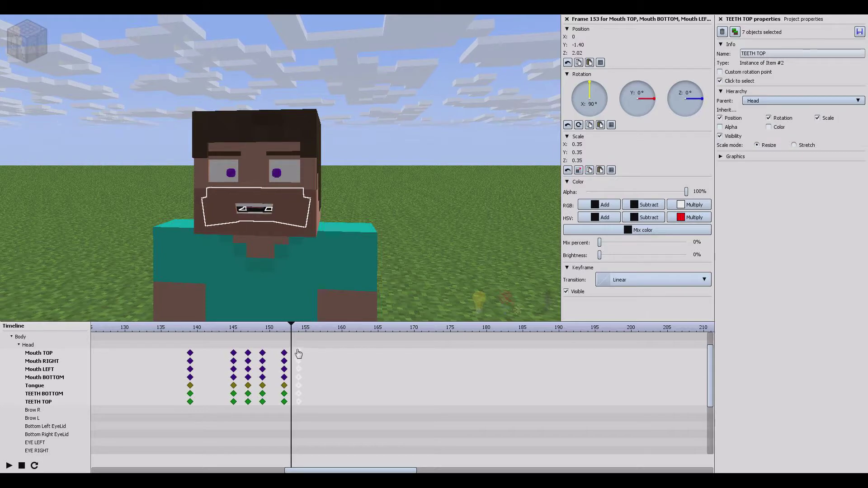
drag(292, 337, 219, 337)
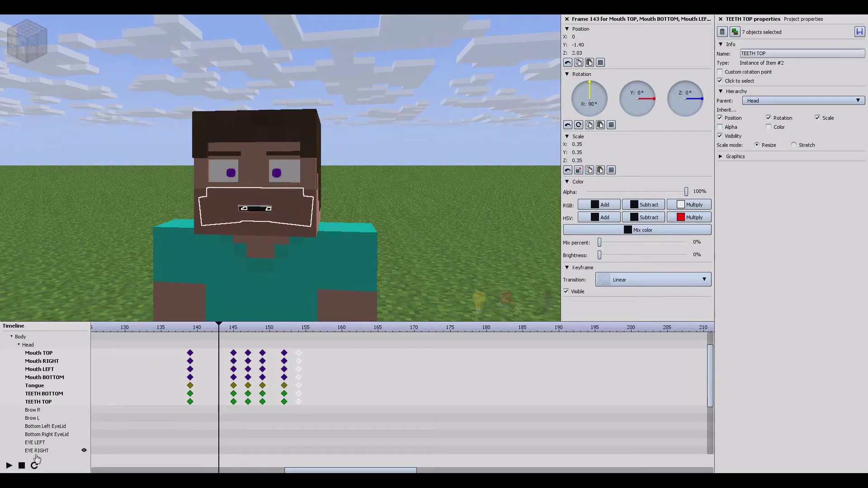
click(8, 466)
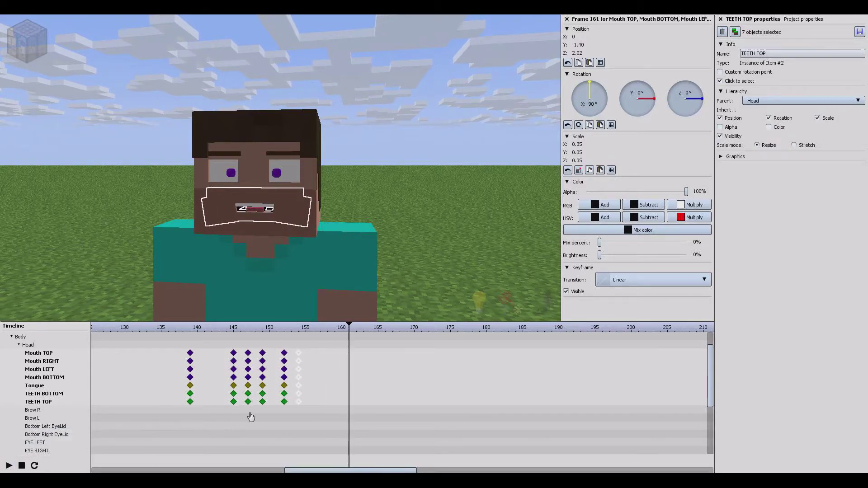
- Check the mouth pose at frame 54, then set the time to frame 157
drag(316, 470, 142, 445)
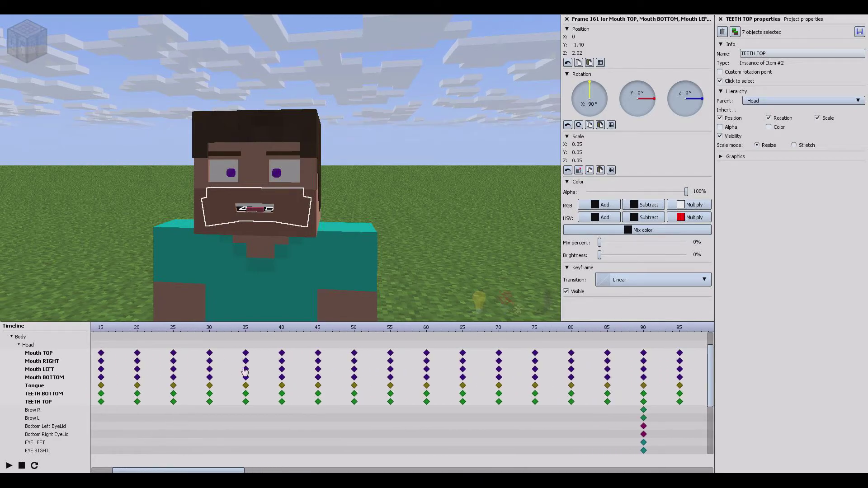
drag(348, 337, 378, 413)
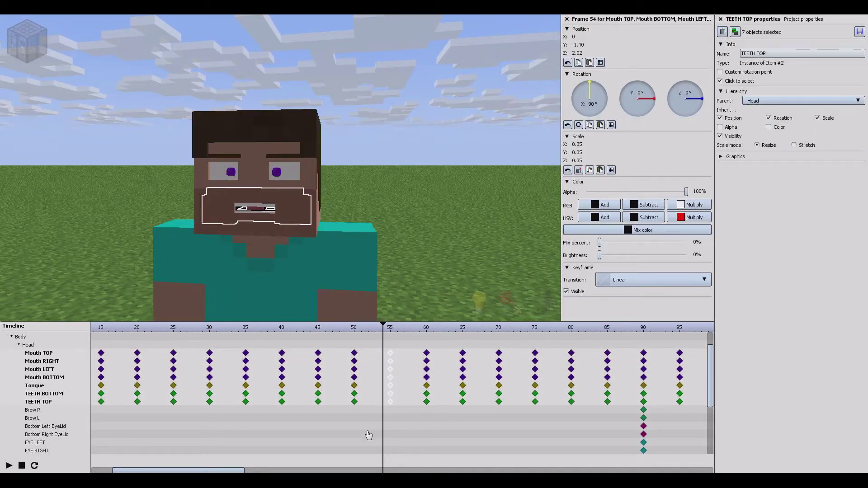
drag(229, 471, 387, 372)
click(383, 332)
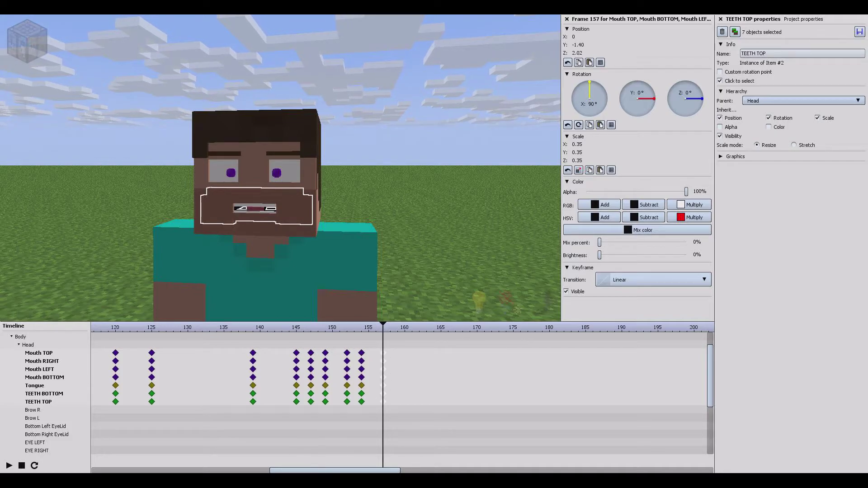
- Copy the seven mouth keyframes from frame 100 onto frame 158
drag(328, 472, 274, 457)
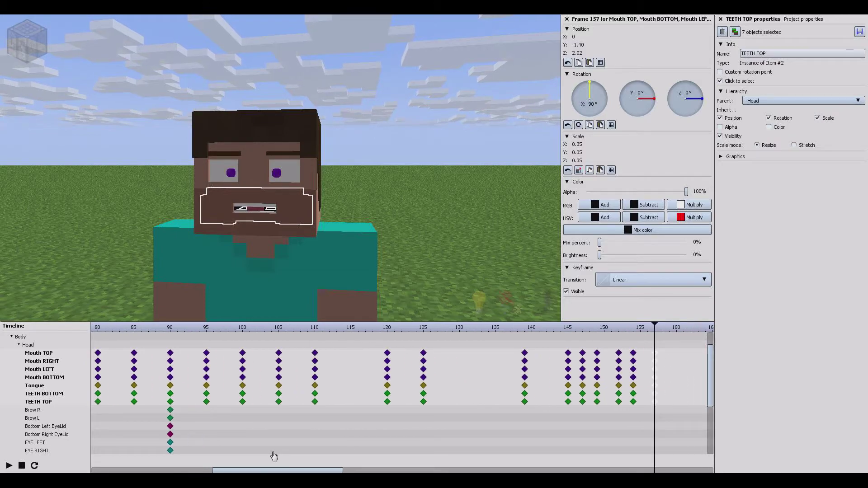
click(243, 335)
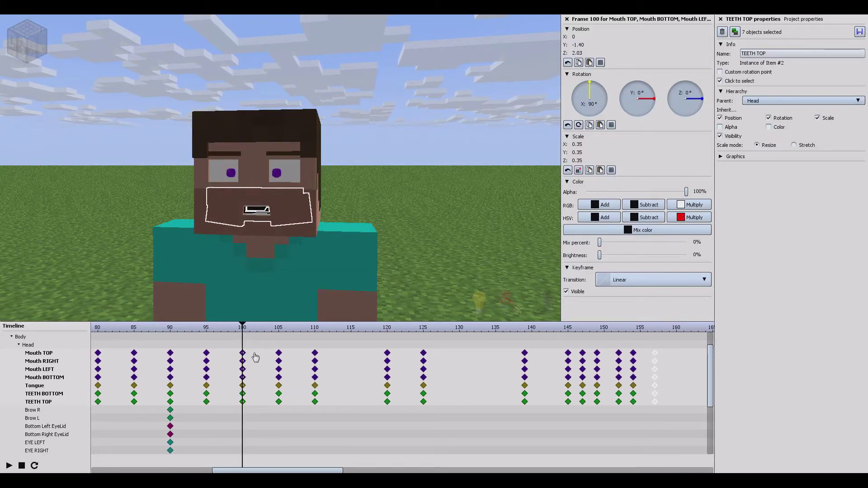
drag(253, 352, 240, 419)
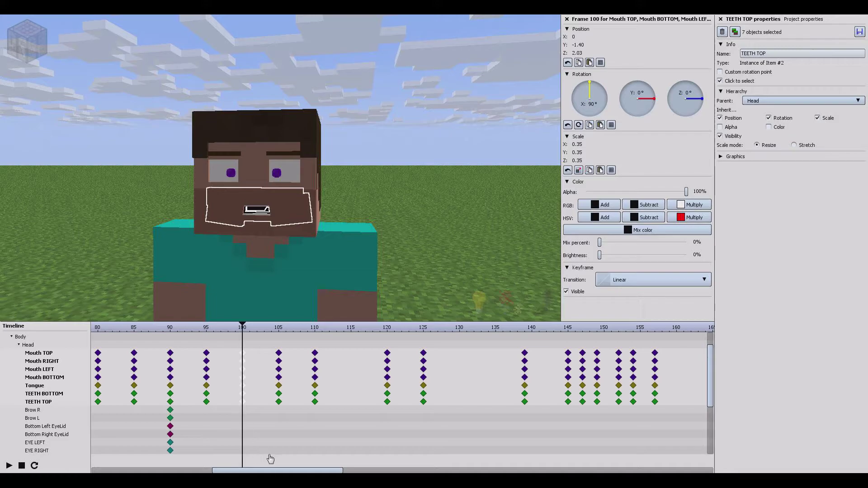
drag(301, 472, 362, 471)
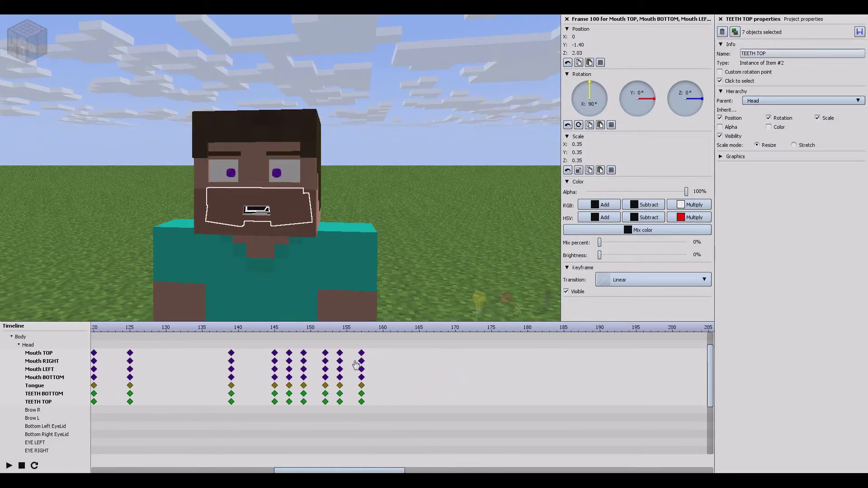
click(372, 333)
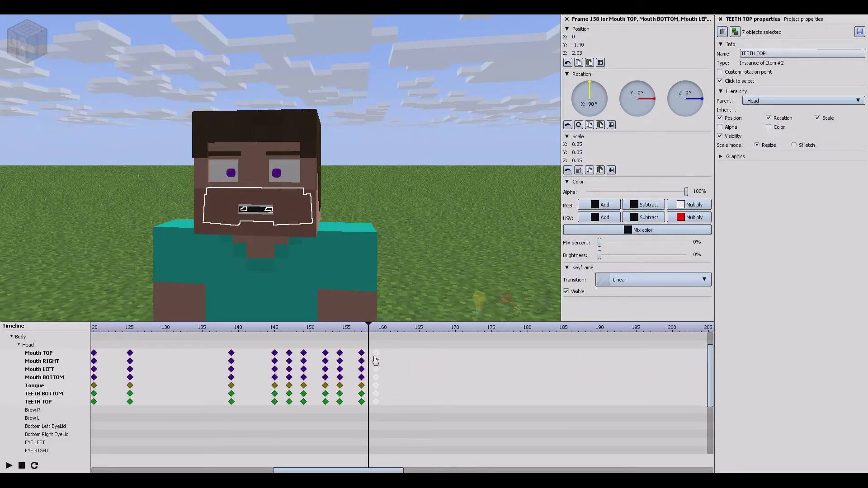
drag(316, 471, 226, 463)
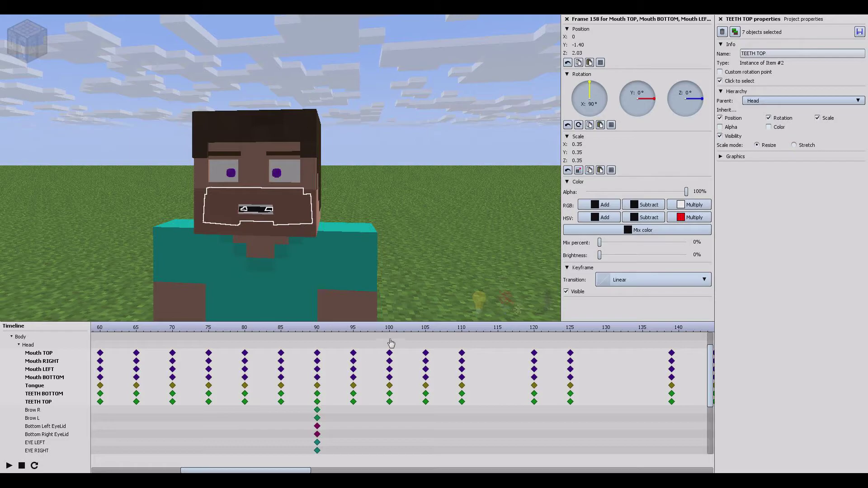
- Copy the frame-105 mouth keyframes and place the pasted keys at frame 161
click(425, 329)
drag(439, 347, 421, 415)
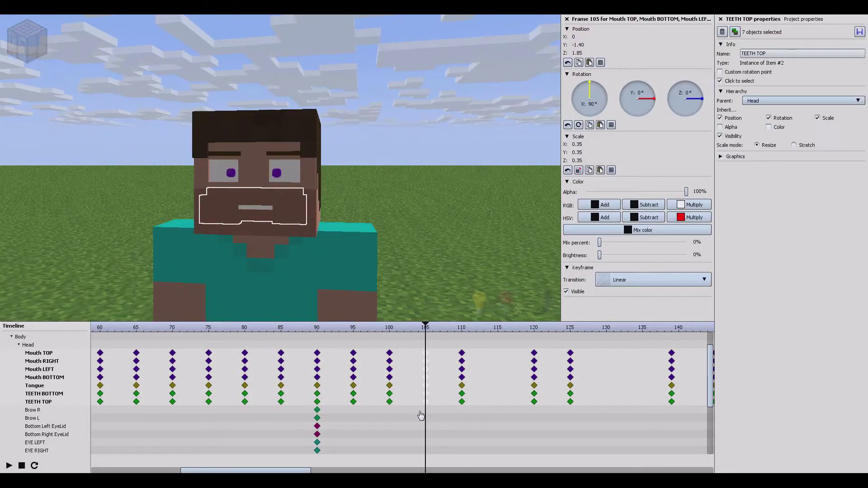
drag(283, 470, 403, 470)
click(263, 337)
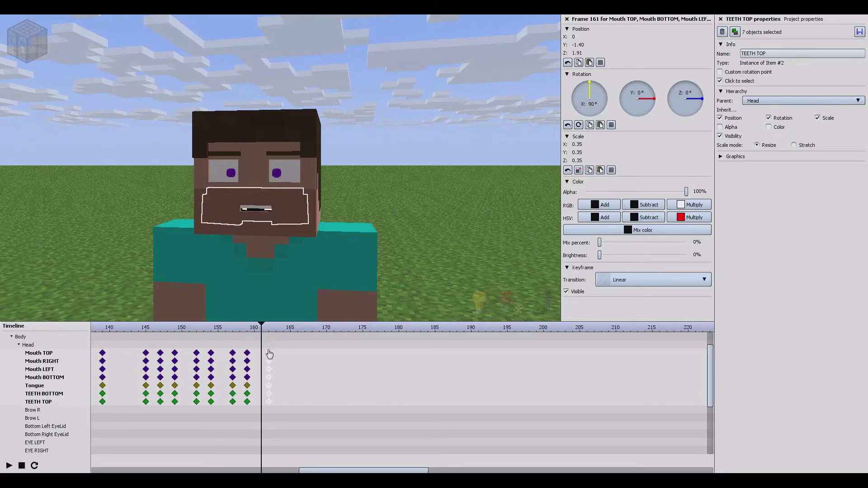
drag(270, 354, 109, 331)
- Deselect the mouth keyframes and play back the lip-sync from frame 139
click(317, 412)
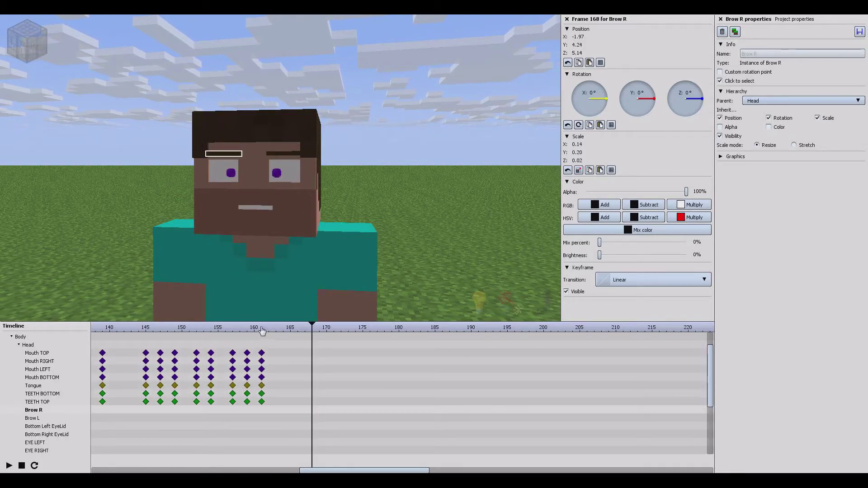
click(123, 329)
click(102, 410)
click(9, 466)
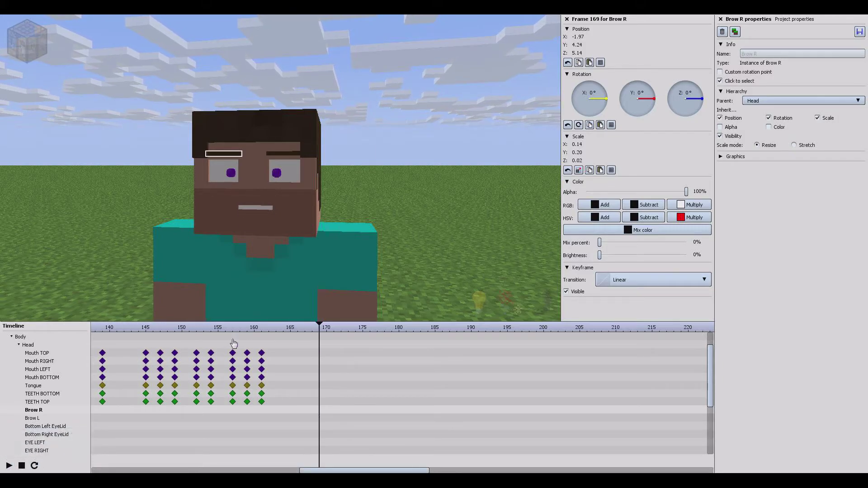
- Replay from frame 142, then select the mouth keyframes at frames 145–149
drag(244, 328, 123, 328)
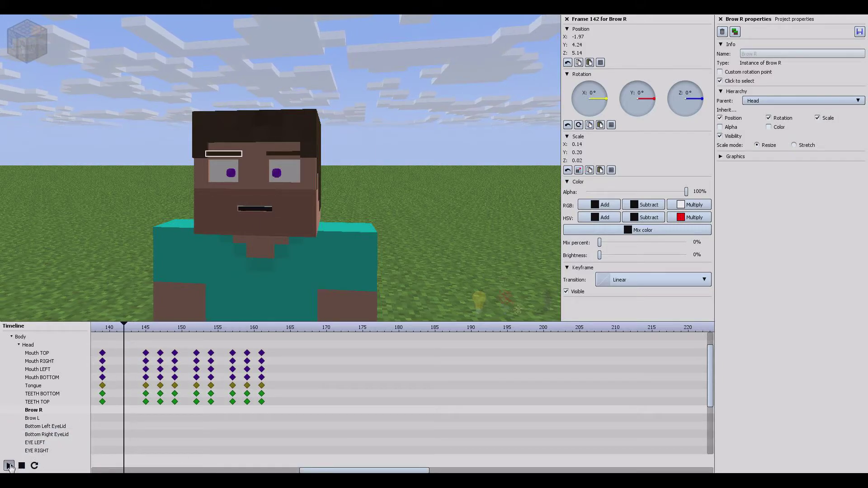
click(9, 465)
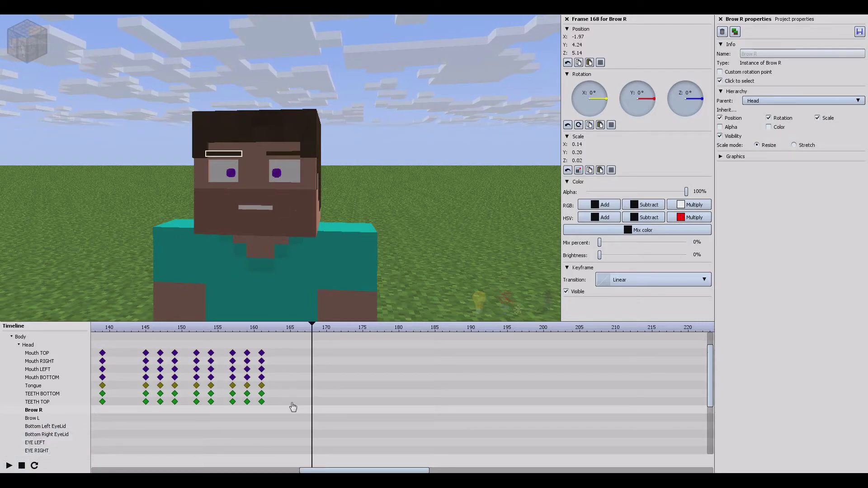
drag(341, 470, 323, 470)
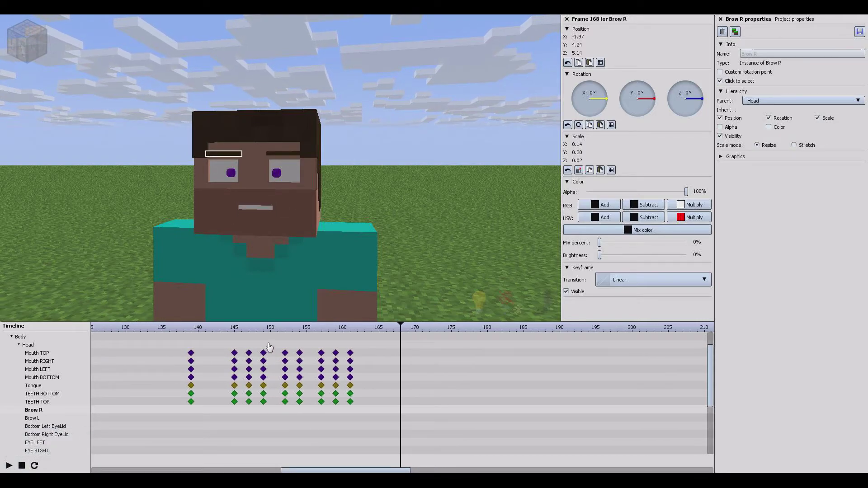
drag(269, 347, 239, 415)
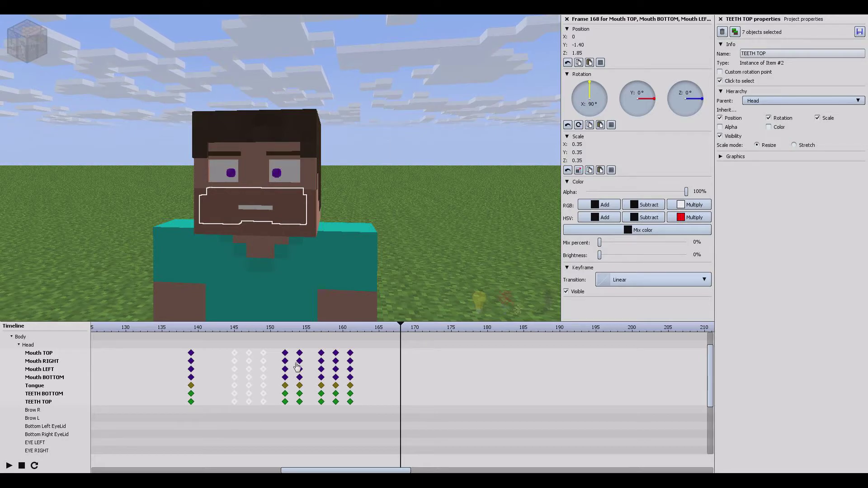
- Paste copied mouth keyframes at frames 164 and 171
click(372, 329)
key(ctrl+v)
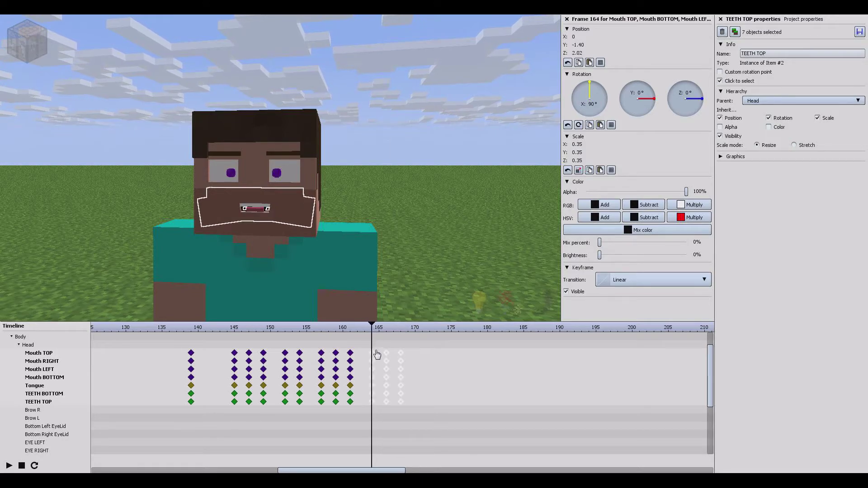
drag(374, 331, 276, 421)
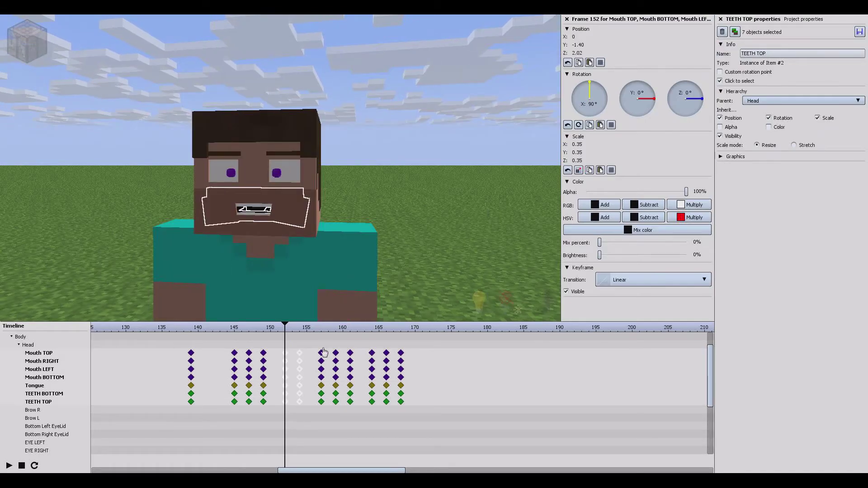
click(436, 332)
click(423, 335)
key(ctrl+v)
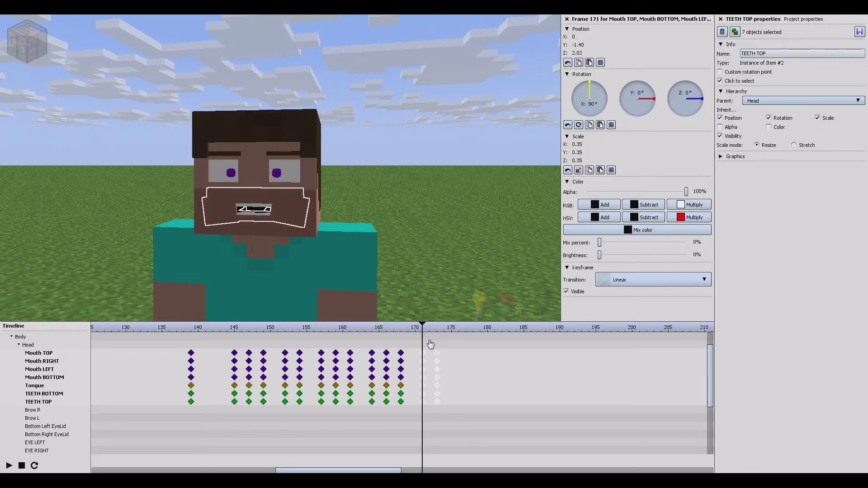
drag(429, 333, 320, 423)
- Review the mouth from frame 176 back to frame 140 and enlarge the 3D view
drag(372, 332, 458, 332)
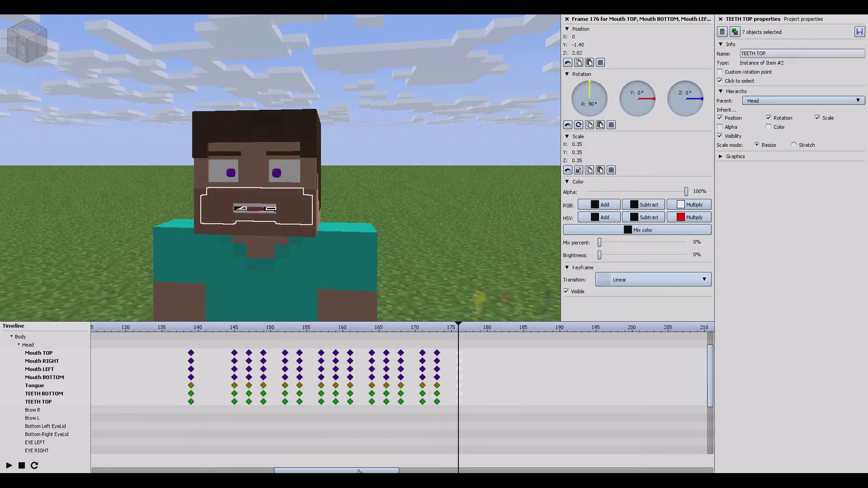
mouse_move(359, 471)
mouse_down()
mouse_move(331, 469)
mouse_move(362, 470)
mouse_up()
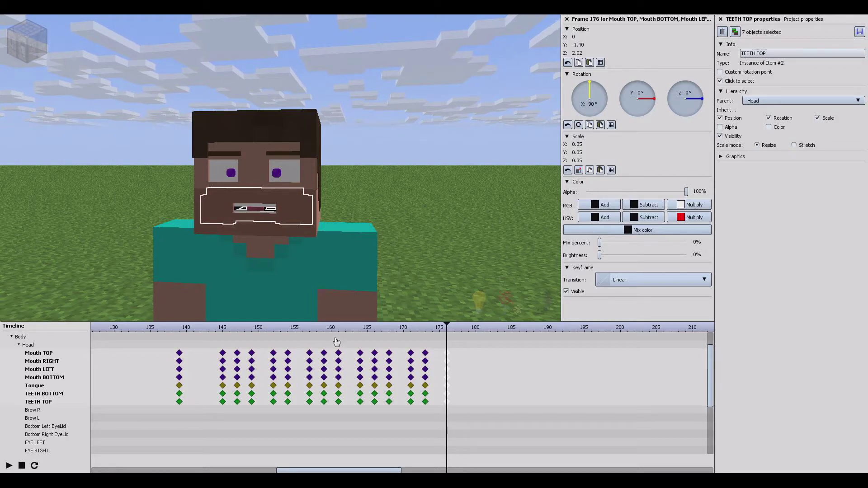
click(310, 329)
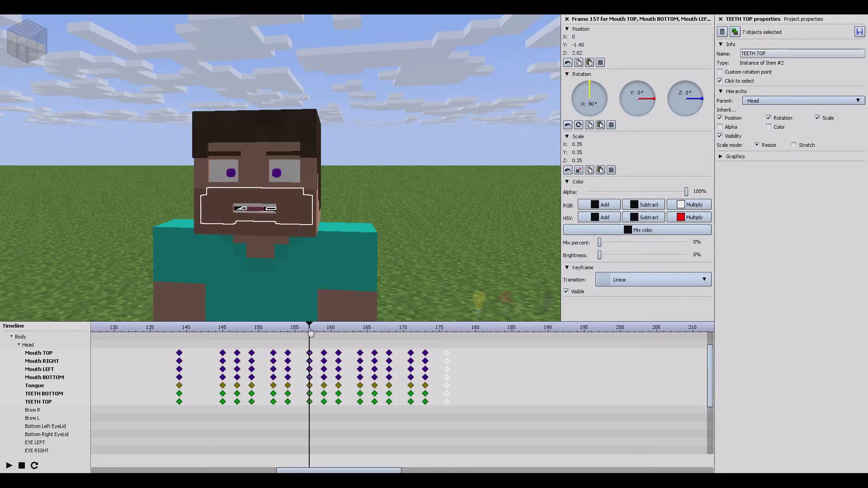
drag(311, 332, 184, 367)
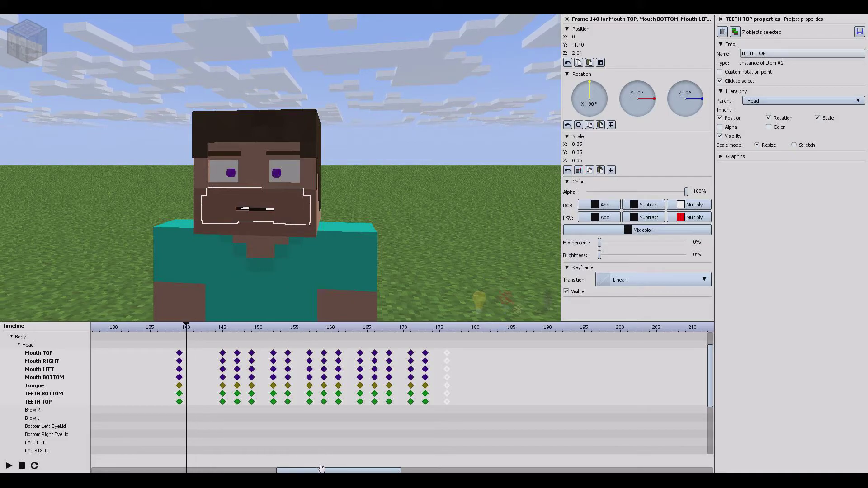
drag(331, 472, 140, 452)
drag(185, 321, 173, 329)
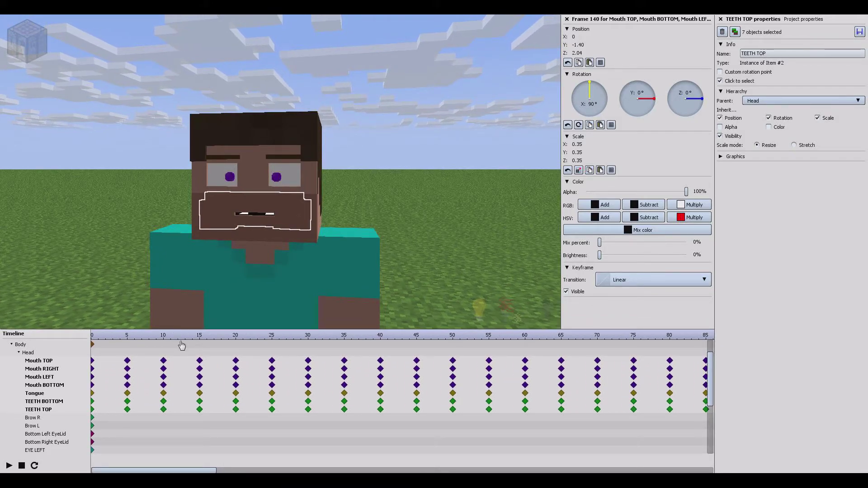
- Delete the mouth and teeth keyframes at frame 40
click(382, 344)
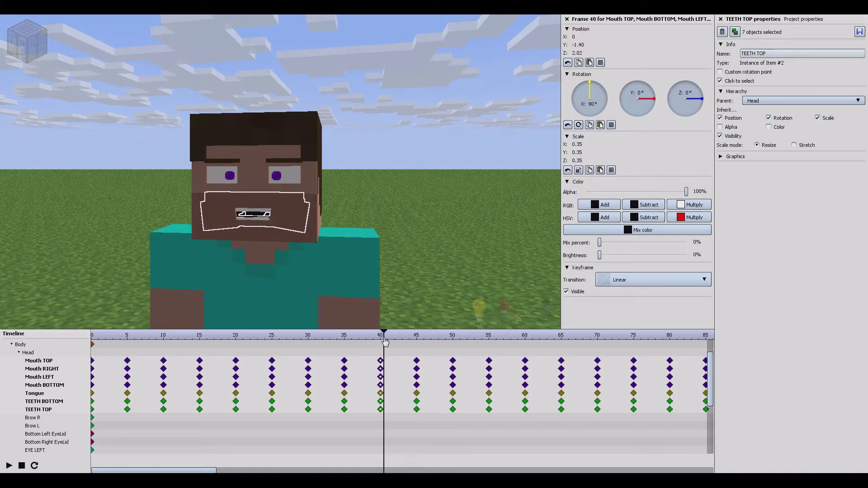
drag(390, 358, 373, 402)
key(Delete)
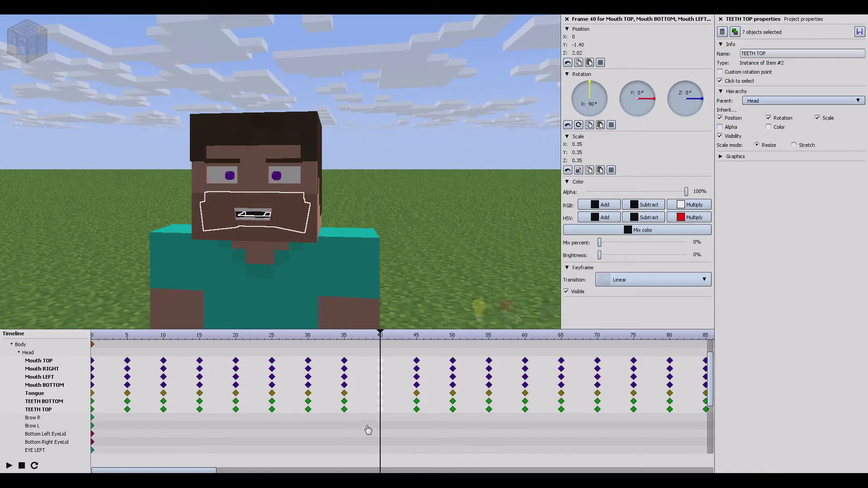
- Paste seven new mouth keyframes and move them to frame 178
drag(195, 472, 400, 469)
click(350, 340)
key(ctrl+v)
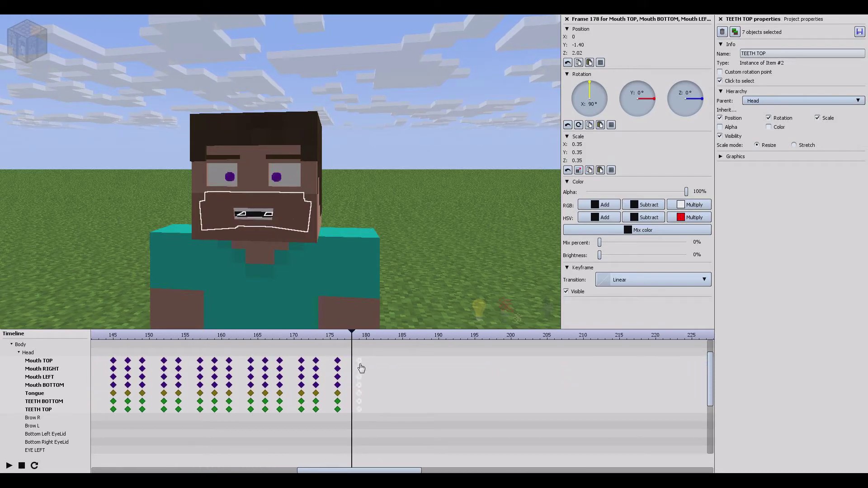
click(379, 442)
drag(358, 355, 353, 408)
click(367, 421)
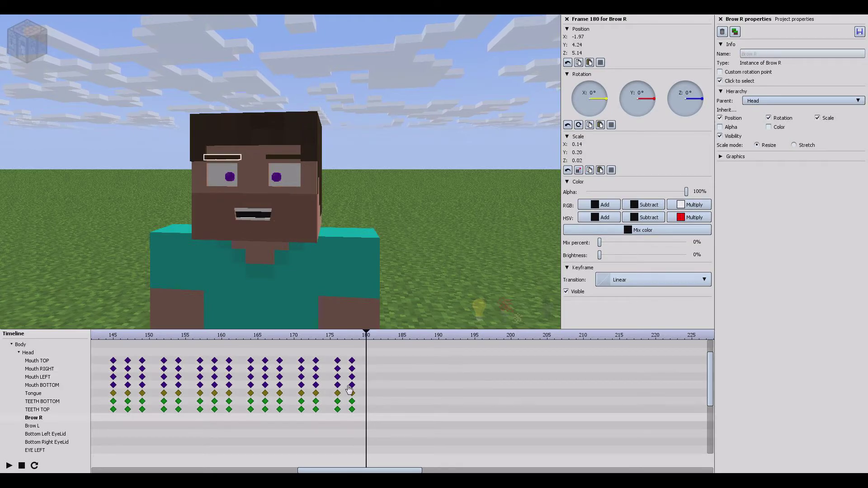
- At frame 178, set Mouth BOTTOM scale Z to 0.03 and TEETH BOTTOM position Z to 1.42
click(351, 385)
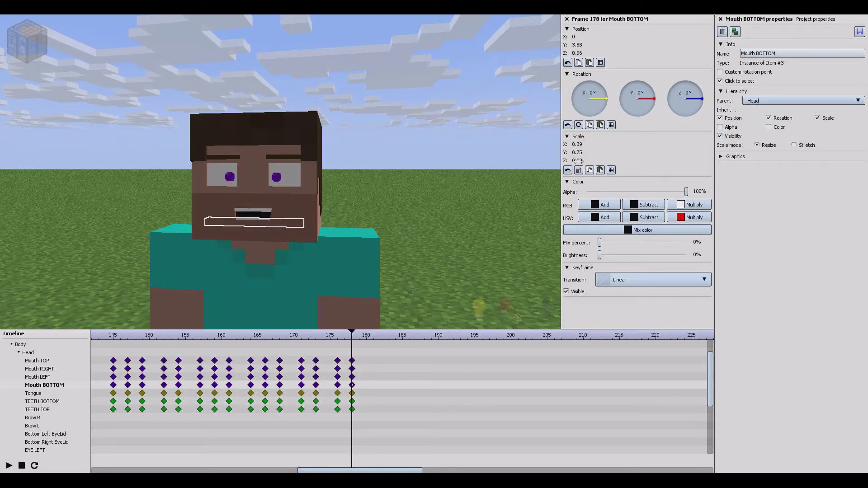
drag(579, 161, 585, 161)
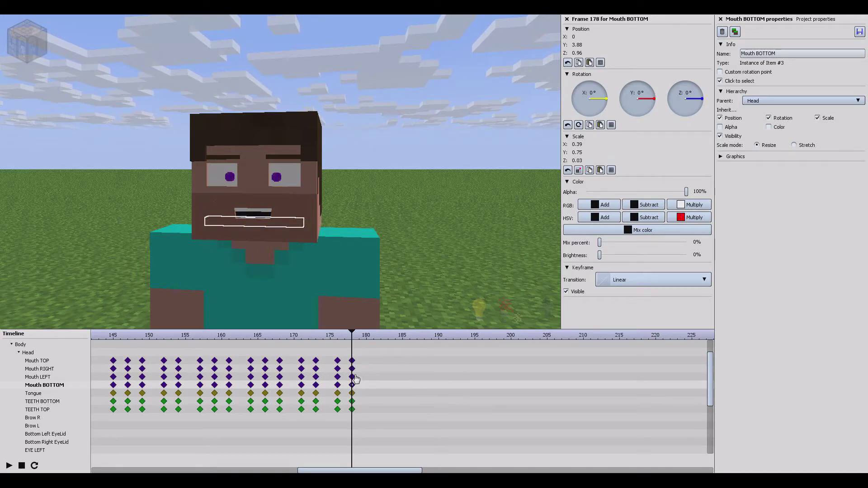
click(352, 402)
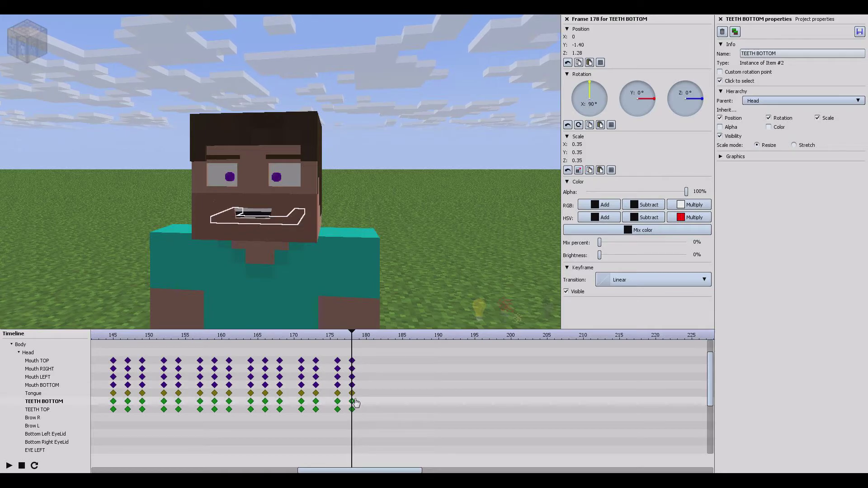
drag(269, 244, 269, 240)
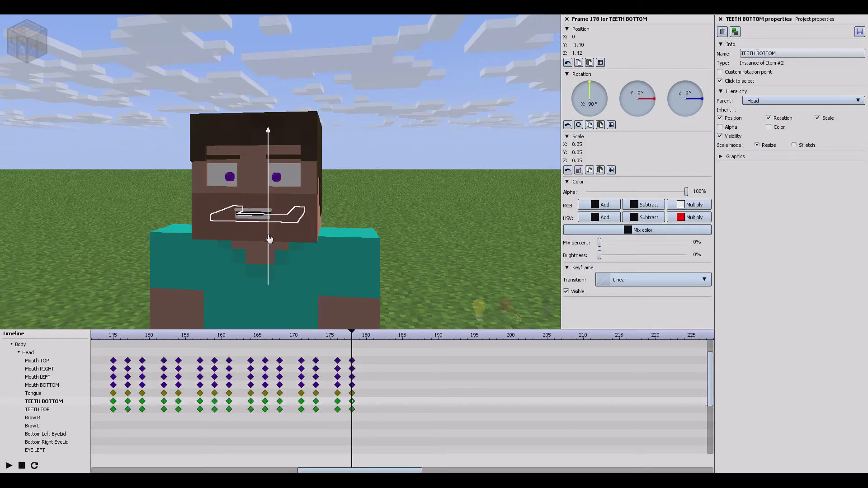
- Deselect the bottom teeth, orbit around Steve and preview the final frames
click(380, 167)
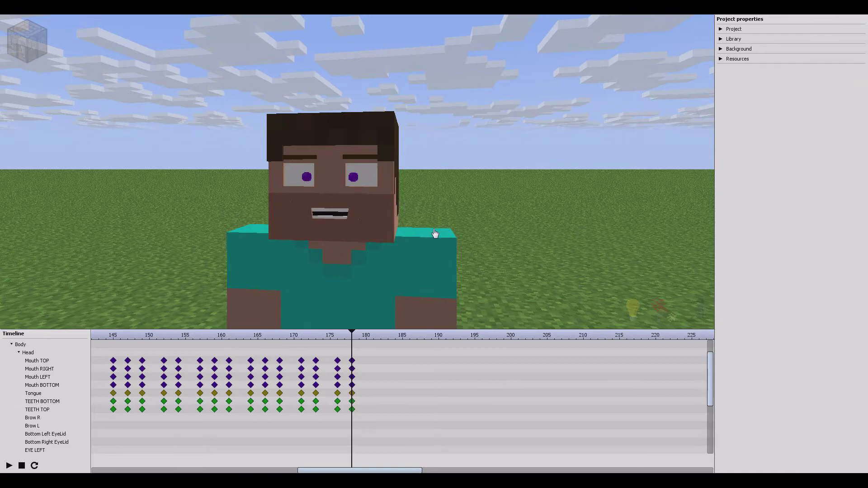
mouse_move(501, 226)
right_down()
mouse_move(461, 228)
mouse_move(498, 231)
right_up()
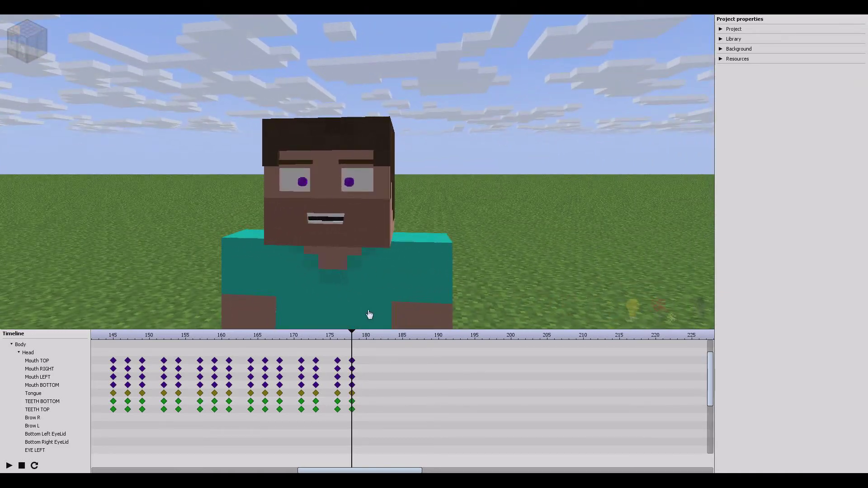
mouse_move(351, 335)
mouse_down()
mouse_move(311, 335)
mouse_move(366, 335)
mouse_up()
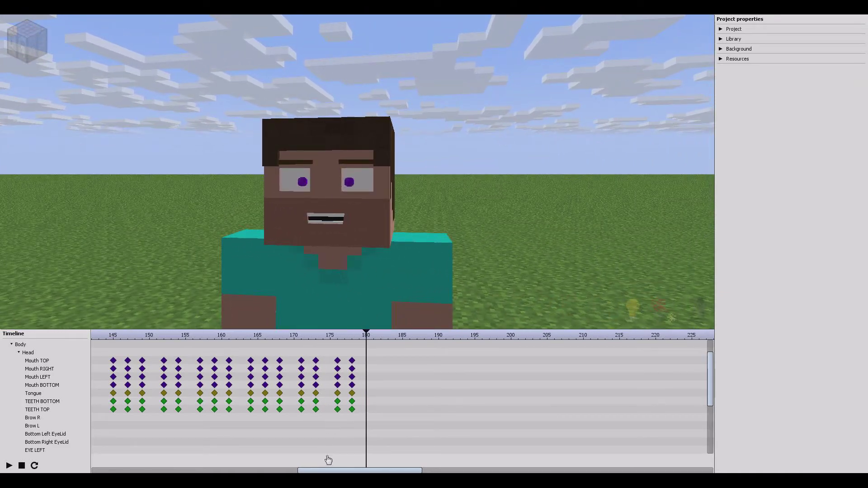
scroll(316, 468, down, 5)
drag(304, 469, 100, 461)
drag(711, 411, 600, 361)
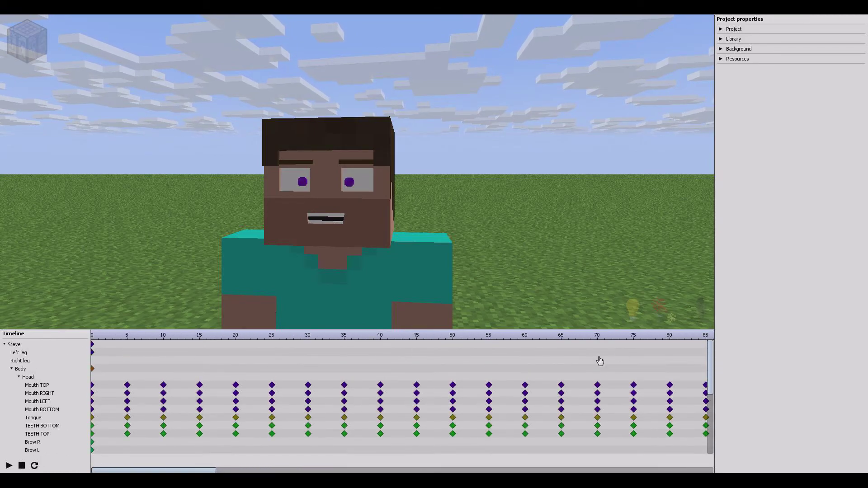
- Check the mouth pose at frame 25, then move the playhead to frame 180
drag(239, 337, 236, 338)
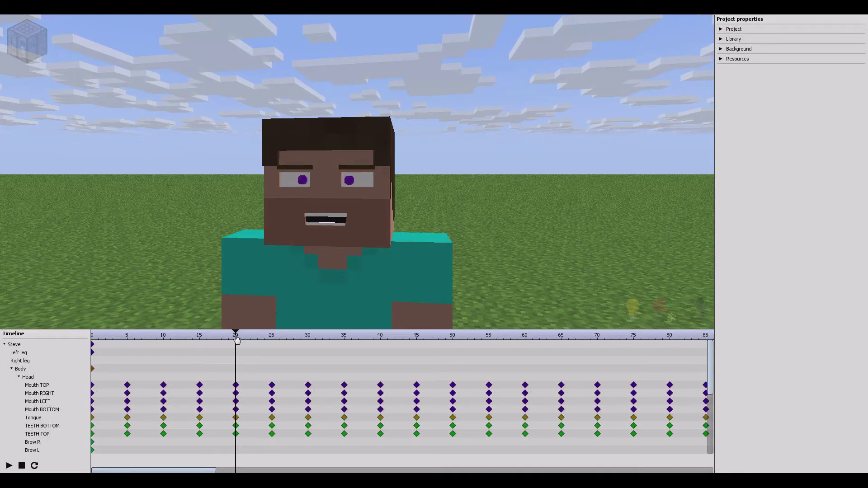
drag(237, 337, 271, 337)
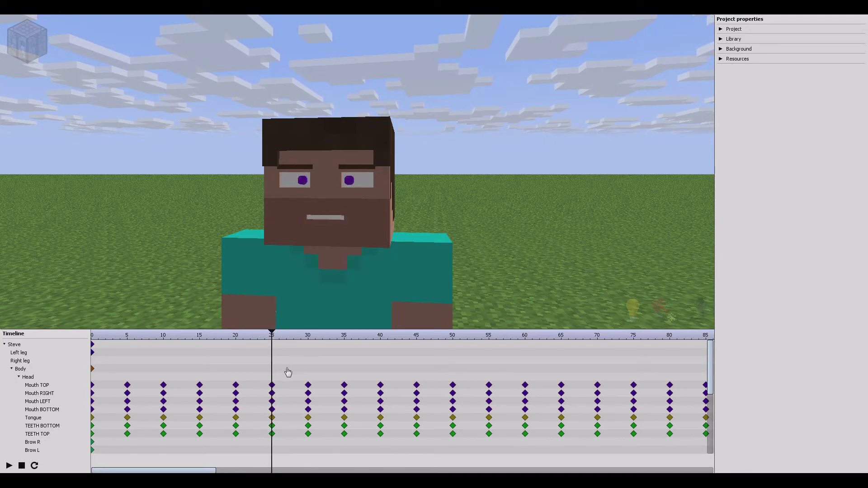
drag(288, 373, 269, 441)
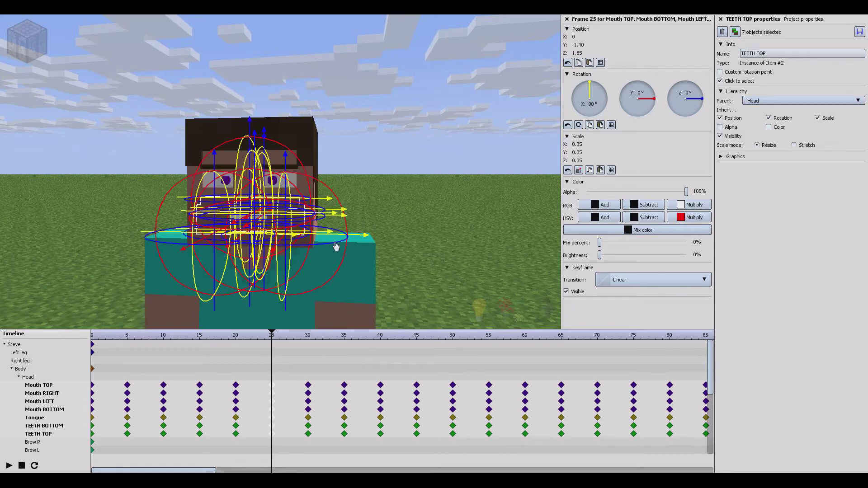
click(412, 251)
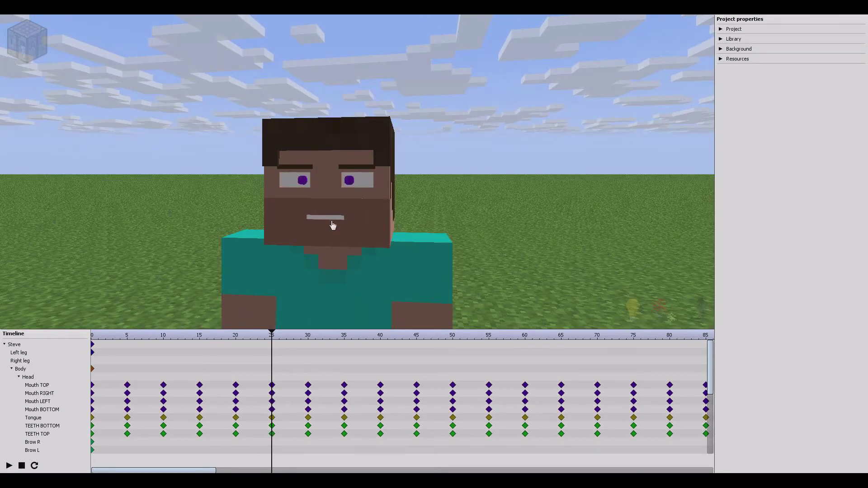
drag(210, 471, 415, 456)
click(366, 338)
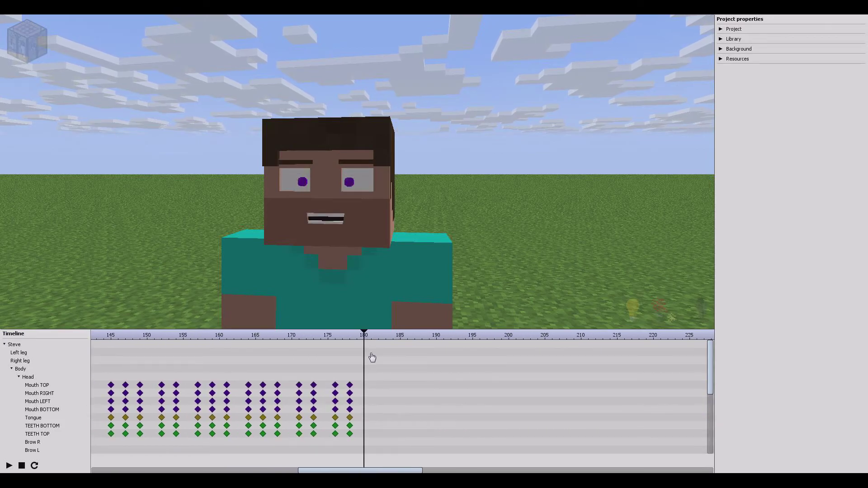
- Paste the keyframes onto all seven mouth, tongue and teeth tracks at frame 180, then scrub and play back
key(ctrl+v)
drag(372, 389, 365, 390)
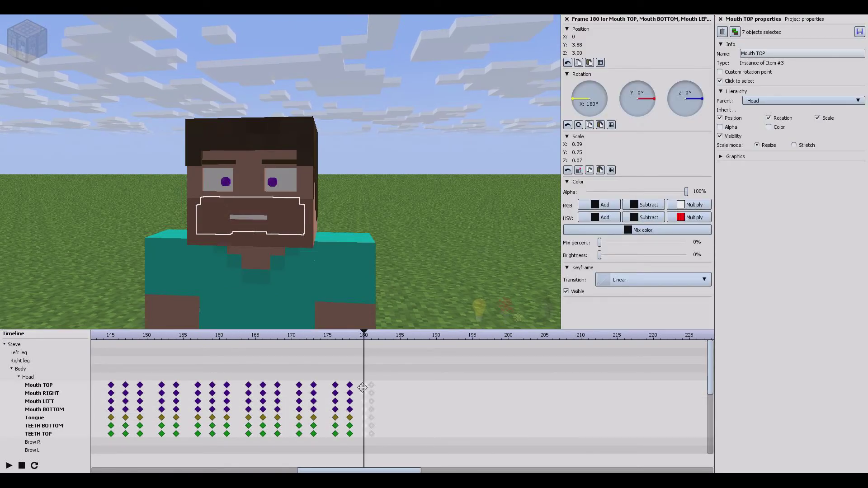
drag(368, 343, 107, 377)
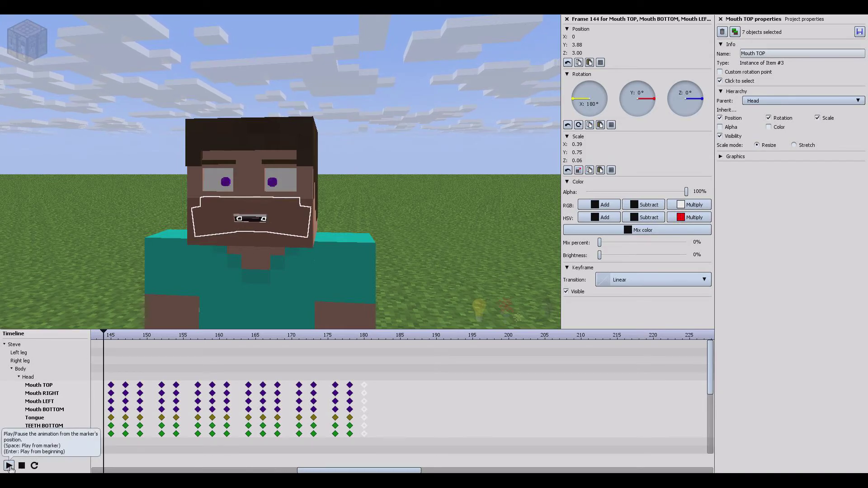
click(153, 353)
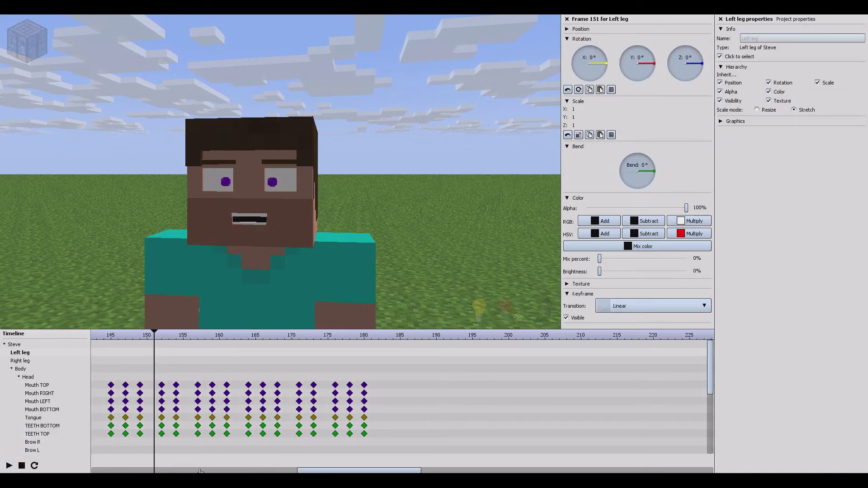
drag(307, 472, 286, 470)
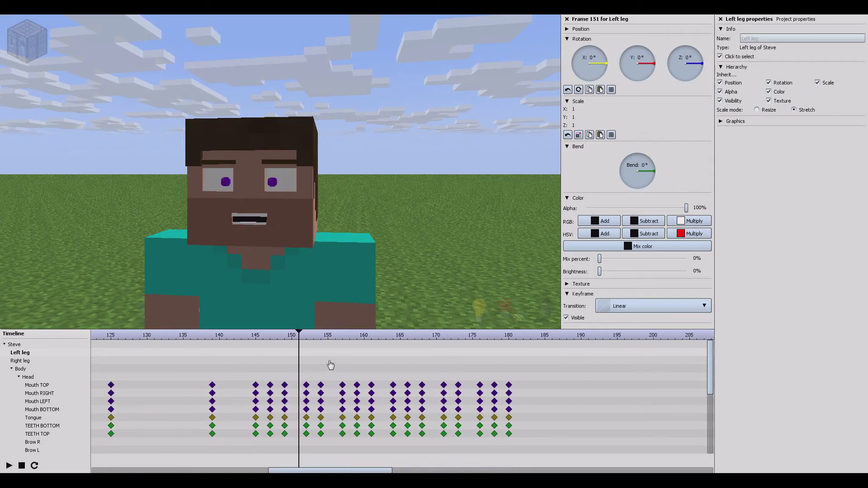
drag(315, 339, 197, 402)
click(9, 466)
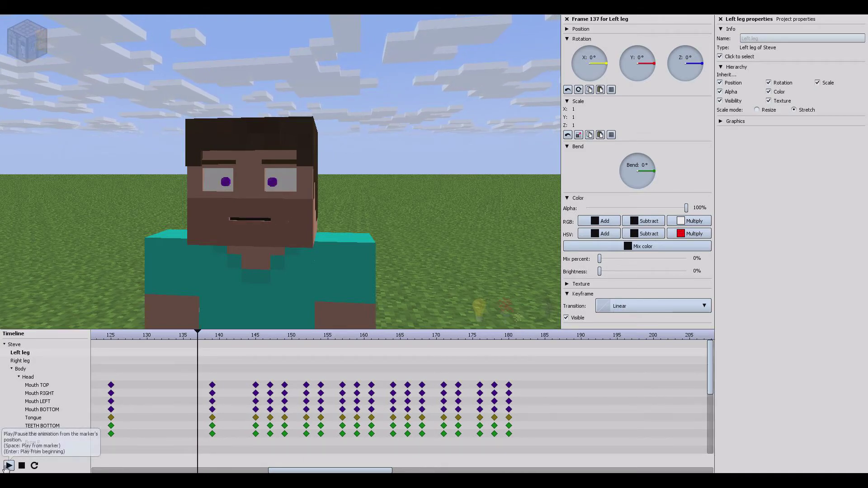